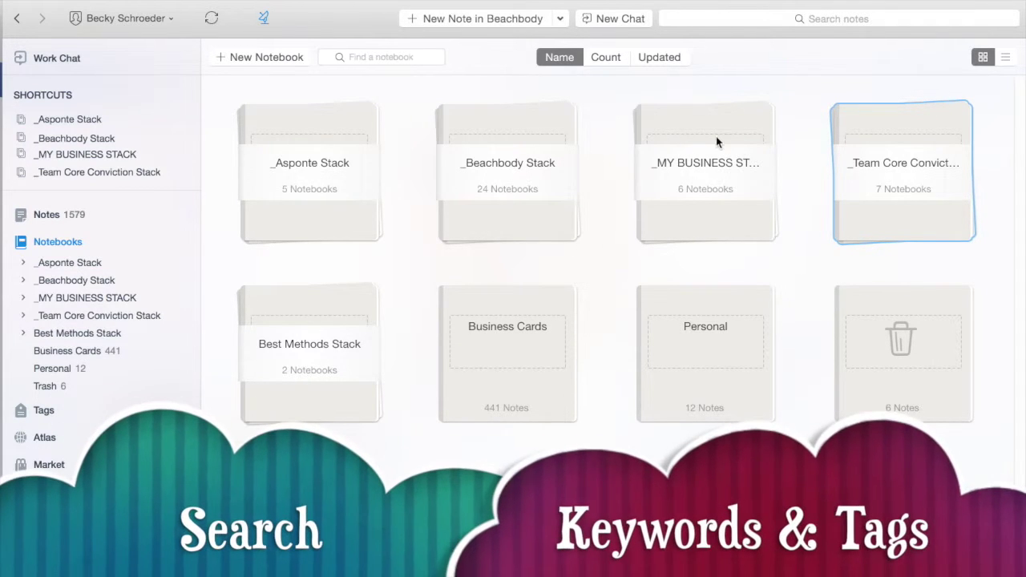
- Look over the note search options and recent searches, and close the search without running one
{"action": "left_click", "coordinate": [760, 19]}
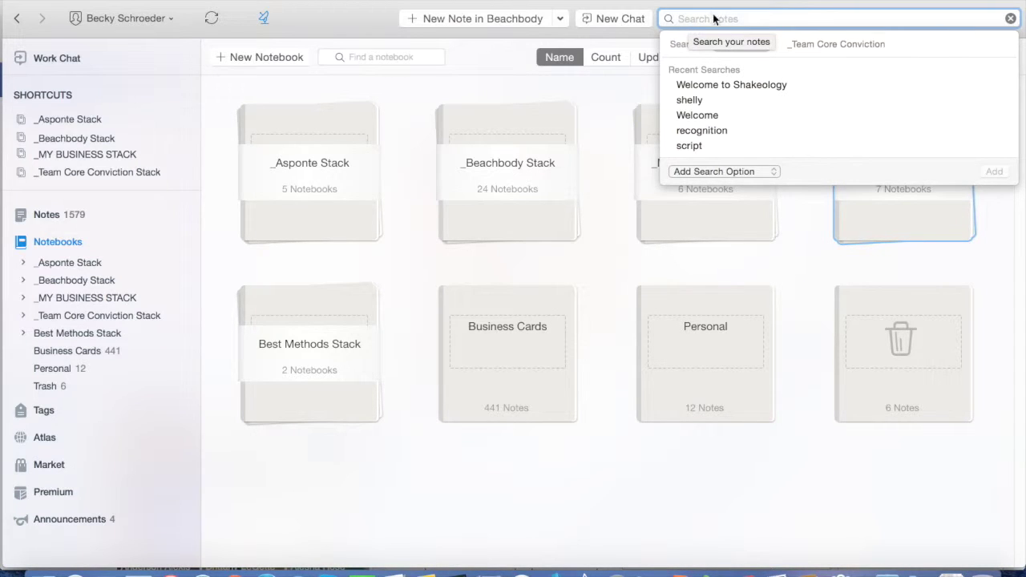
{"action": "left_click", "coordinate": [603, 120]}
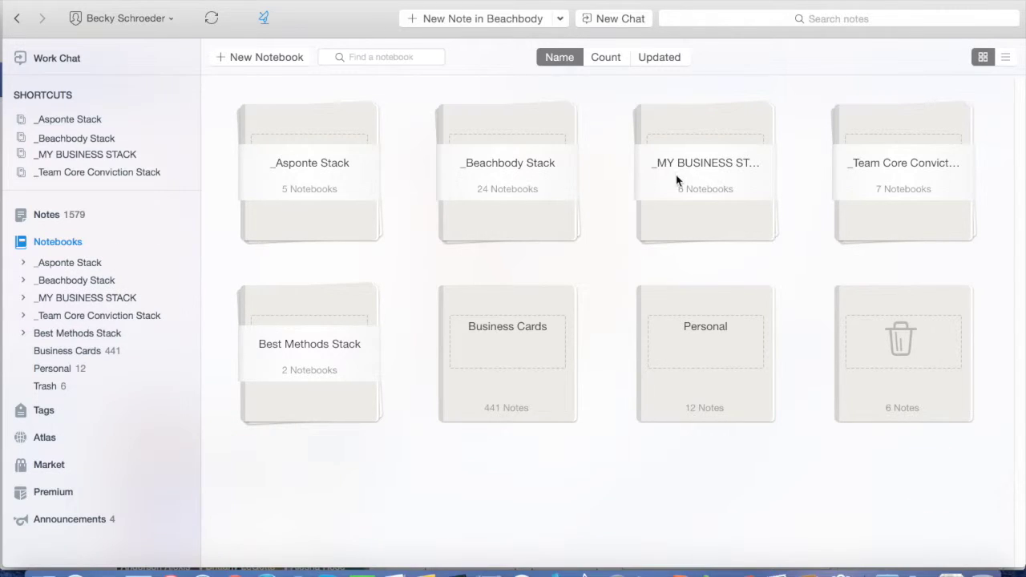
- Expand the _Asponte Stack to view its notebooks, then collapse it and clear the selection
{"action": "left_click", "coordinate": [297, 214]}
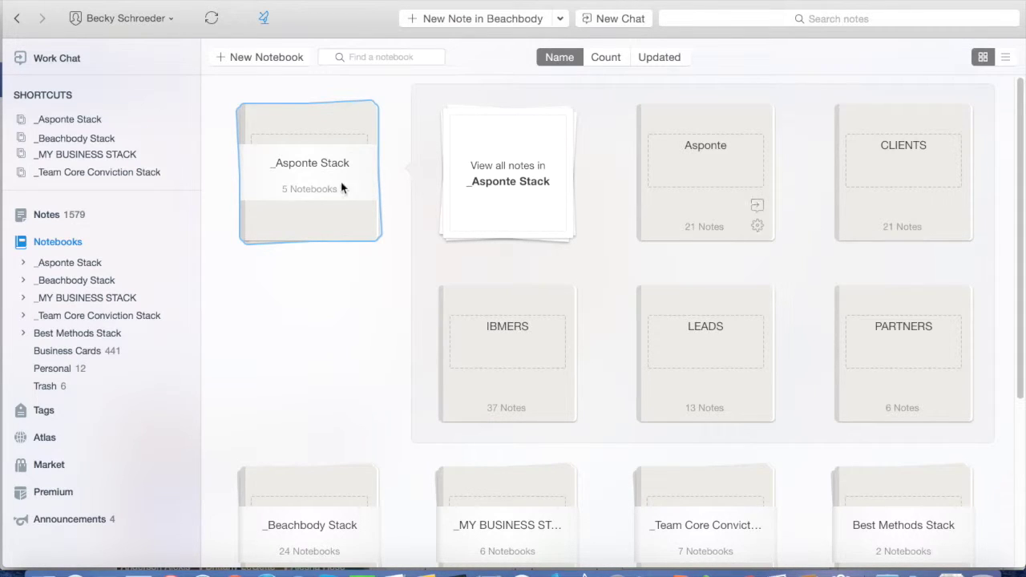
{"action": "left_click", "coordinate": [311, 218]}
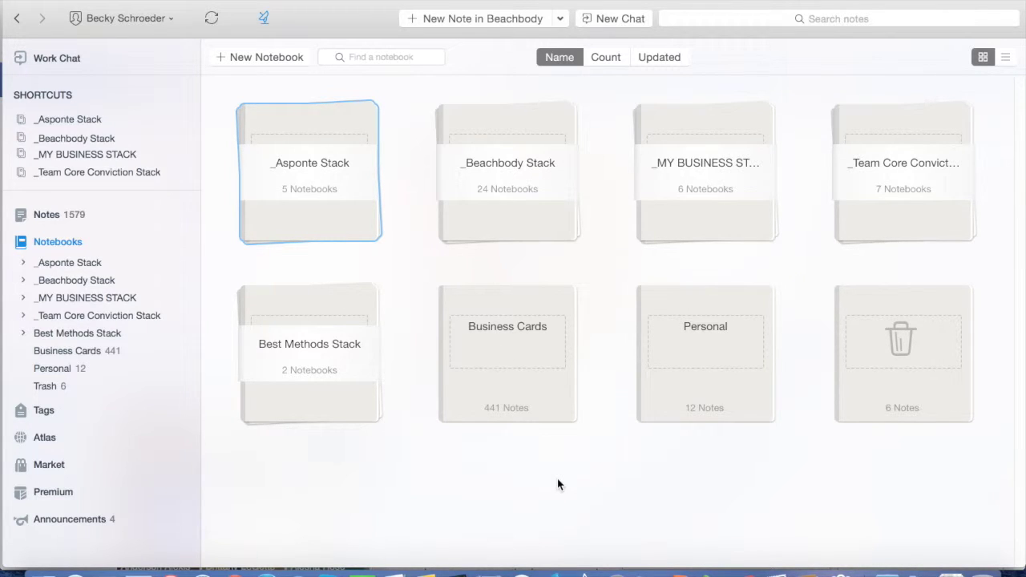
{"action": "left_click", "coordinate": [409, 286]}
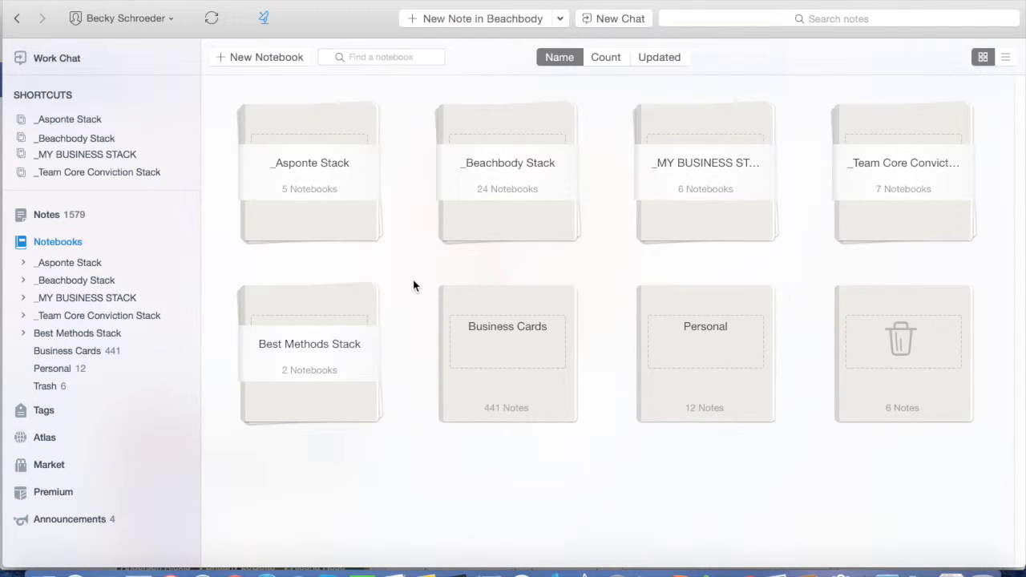
- Open the _Team Core Conviction notebook within the _Team Core Conviction Stack and show the start of its note list
{"action": "left_click", "coordinate": [65, 315]}
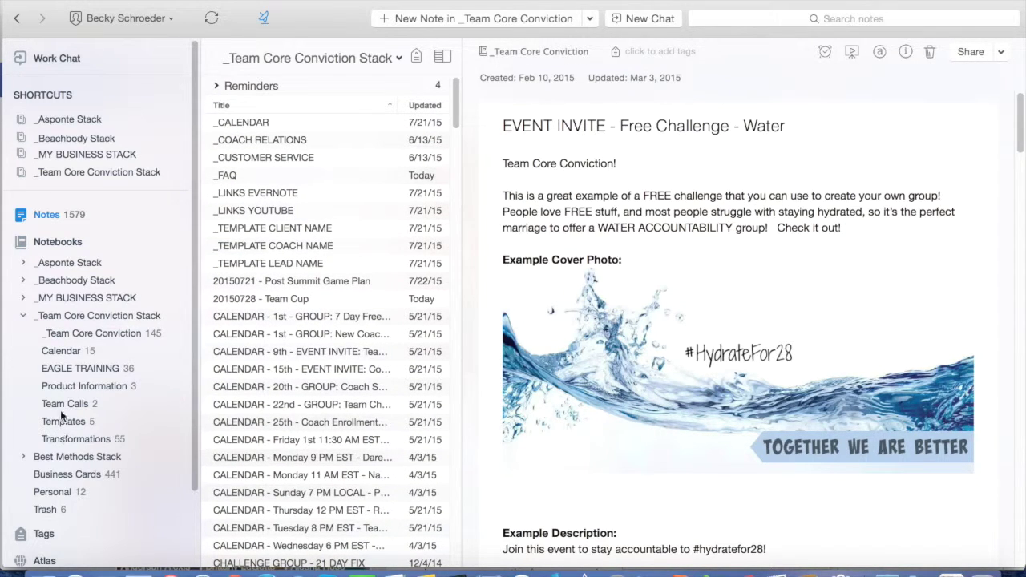
{"action": "left_click", "coordinate": [72, 331]}
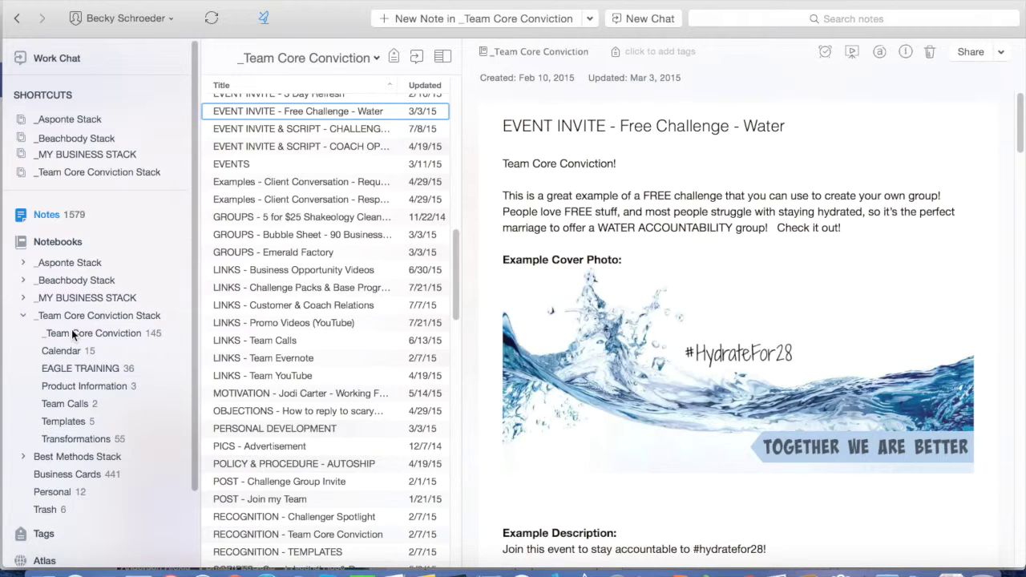
{"action": "scroll", "coordinate": [267, 277], "scroll_direction": "up", "scroll_amount": 10}
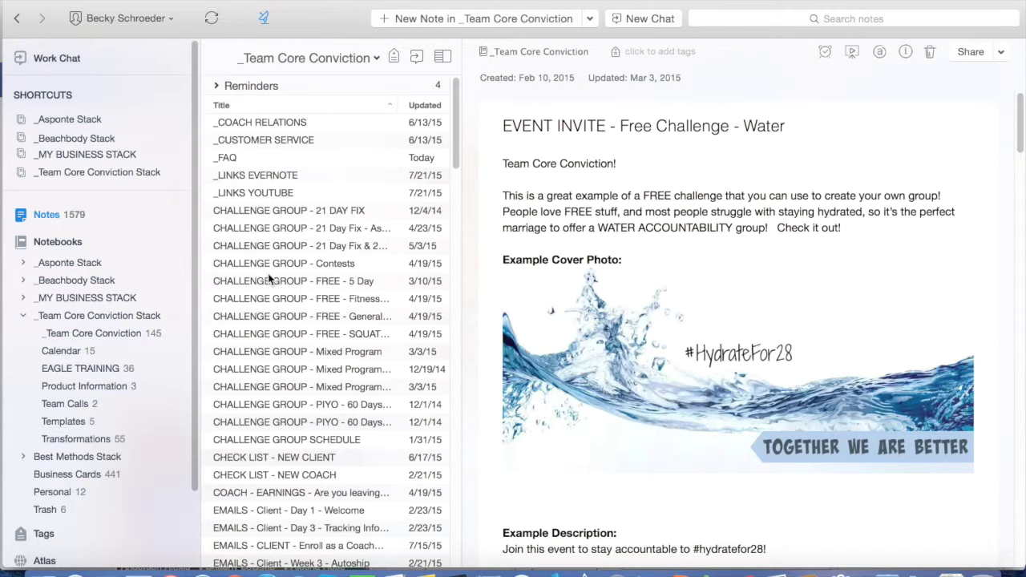
- View the _COACH RELATIONS, _CUSTOMER SERVICE, _LINKS EVERNOTE and _LINKS YOUTUBE reference notes in turn
{"action": "left_click", "coordinate": [270, 124]}
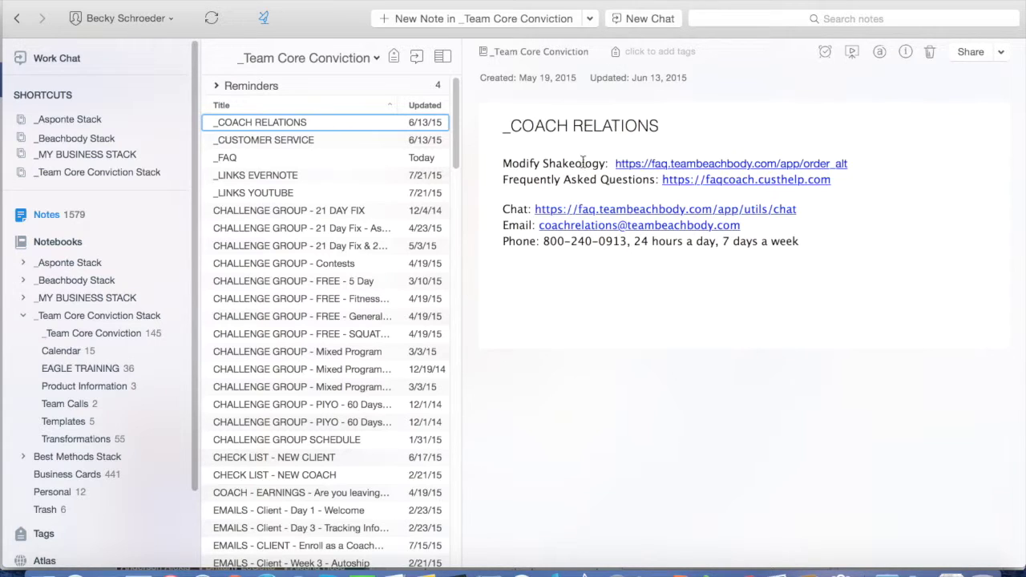
{"action": "left_click", "coordinate": [265, 140]}
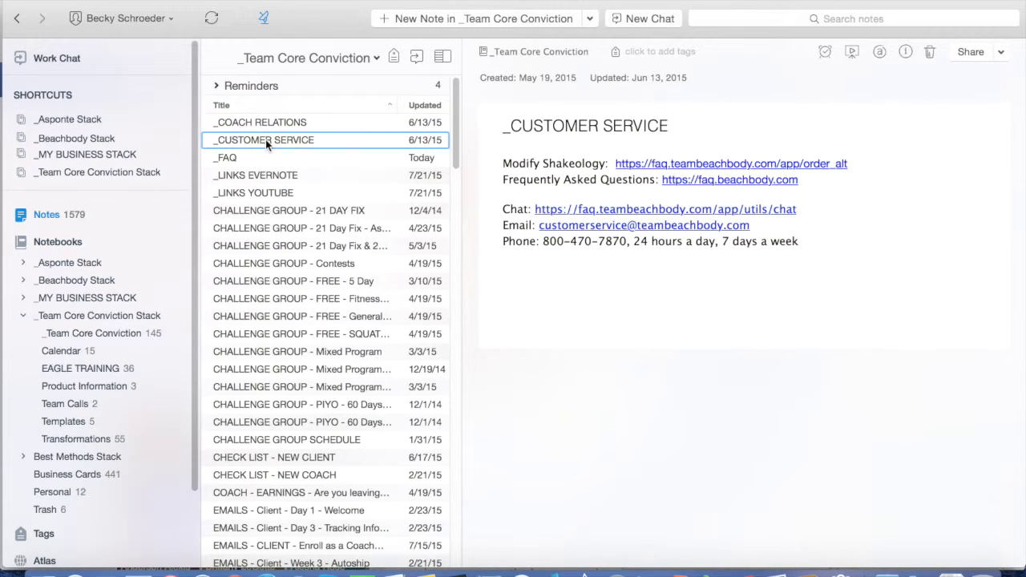
{"action": "left_click", "coordinate": [249, 178]}
{"action": "left_click", "coordinate": [251, 193]}
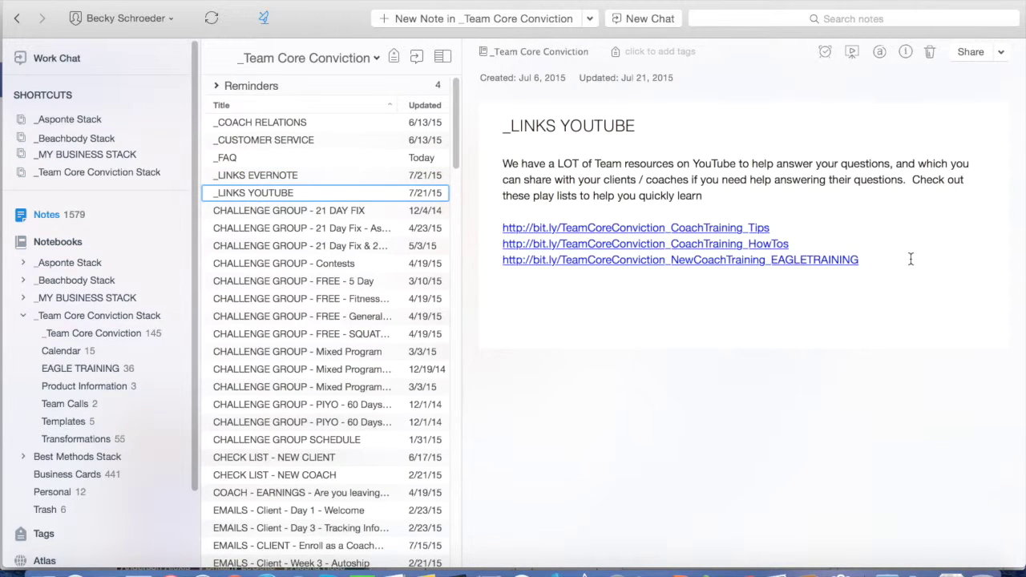
- Open the CHALLENGE GROUP - 21 DAY FIX note and read through its cover, descriptions and daily posts
{"action": "scroll", "coordinate": [304, 193], "scroll_direction": "down", "scroll_amount": 3}
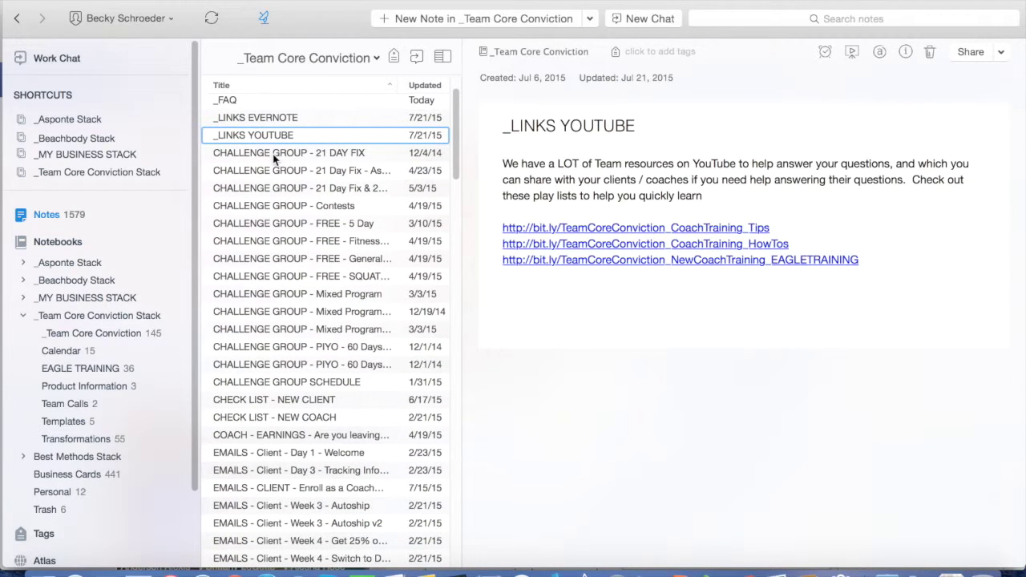
{"action": "left_click", "coordinate": [273, 154]}
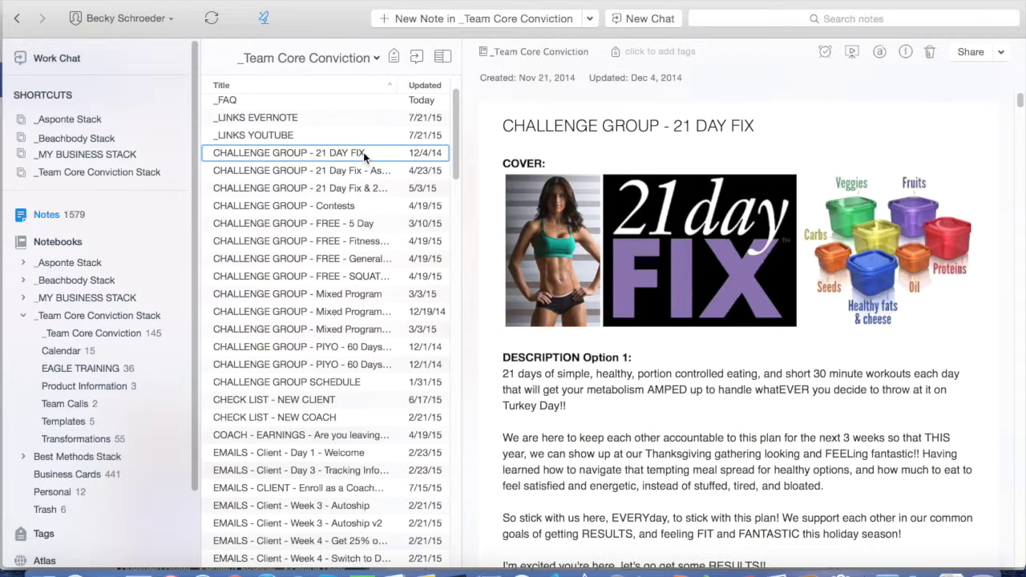
{"action": "scroll", "coordinate": [725, 379], "scroll_direction": "down", "scroll_amount": 15}
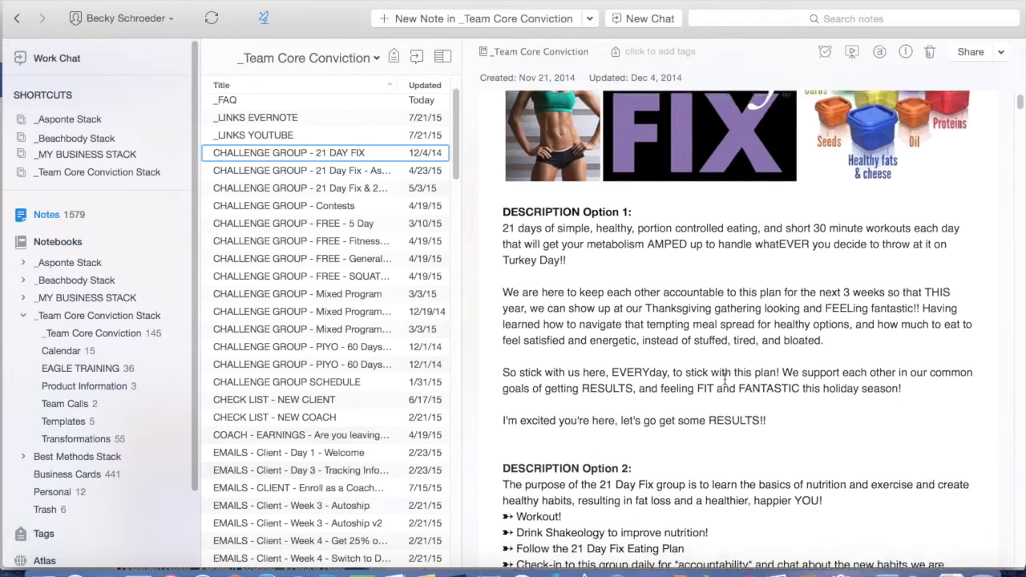
{"action": "scroll", "coordinate": [724, 379], "scroll_direction": "down", "scroll_amount": 20}
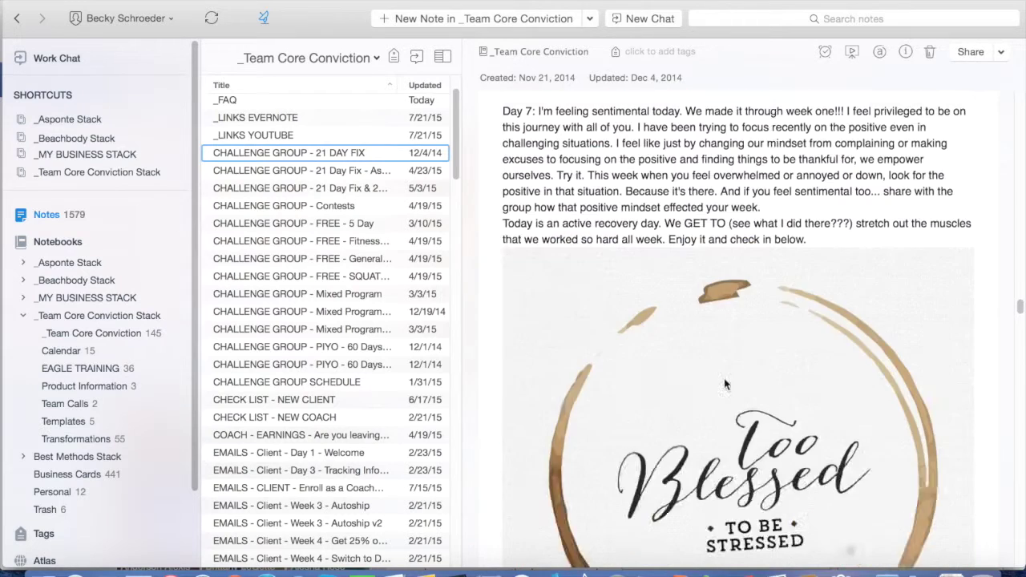
{"action": "scroll", "coordinate": [723, 379], "scroll_direction": "up", "scroll_amount": 4}
{"action": "scroll", "coordinate": [724, 378], "scroll_direction": "up", "scroll_amount": 5}
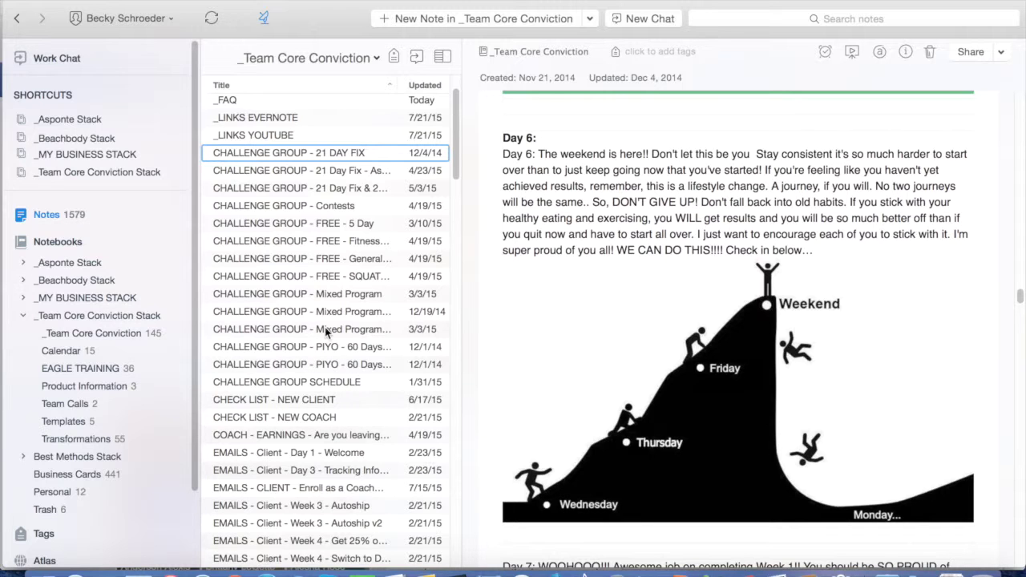
- Find the coach email templates in the note list and open EMAILS - Coach - Week 3 - Autoship
{"action": "scroll", "coordinate": [325, 330], "scroll_direction": "down", "scroll_amount": 5}
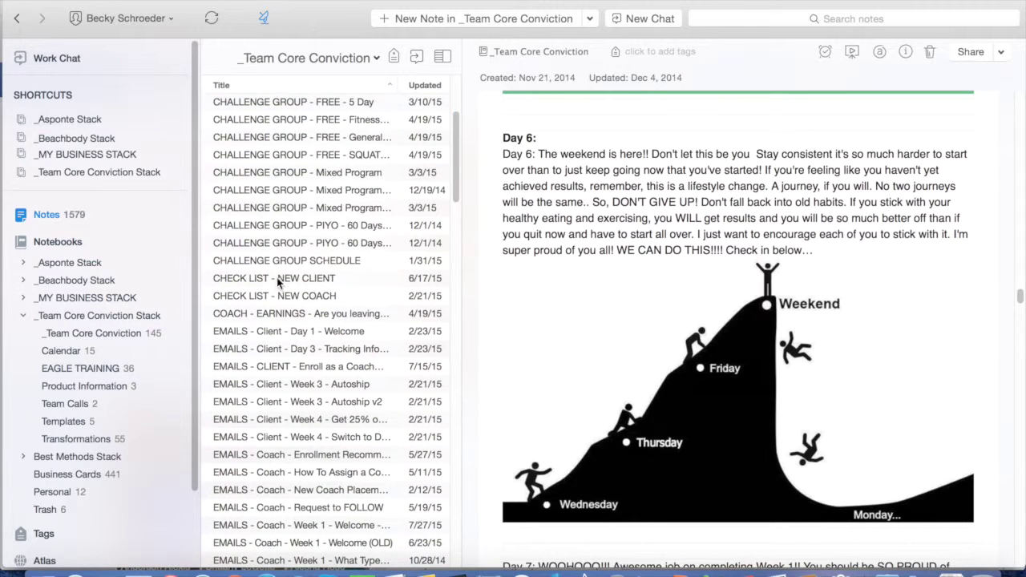
{"action": "scroll", "coordinate": [288, 320], "scroll_direction": "down", "scroll_amount": 5}
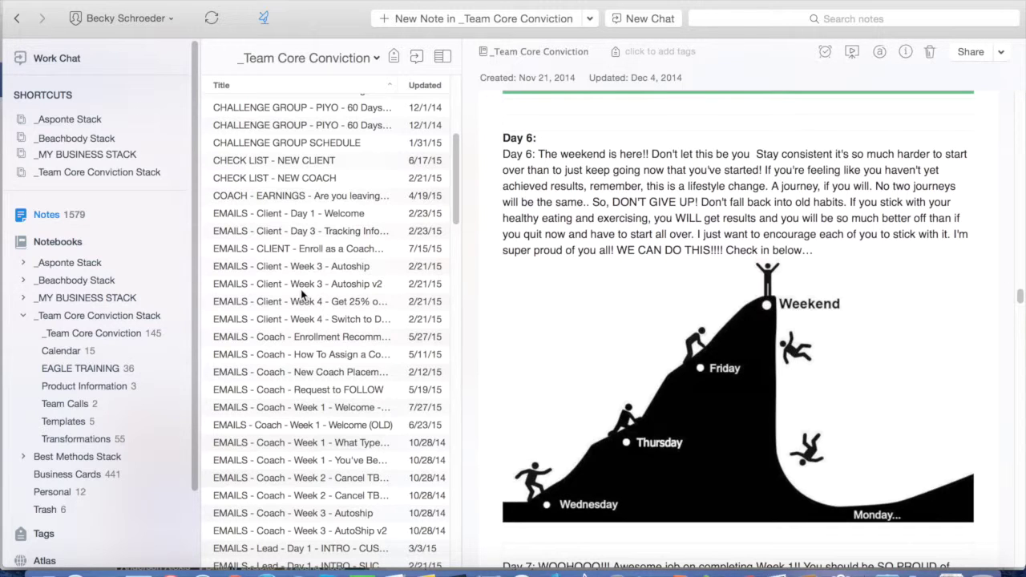
{"action": "scroll", "coordinate": [329, 381], "scroll_direction": "down", "scroll_amount": 3}
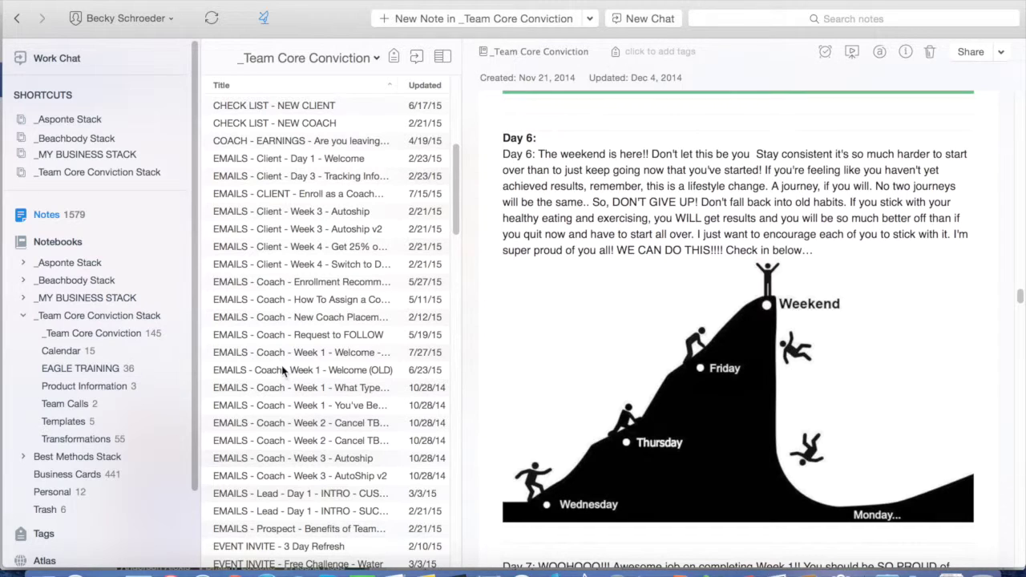
{"action": "left_click", "coordinate": [276, 458]}
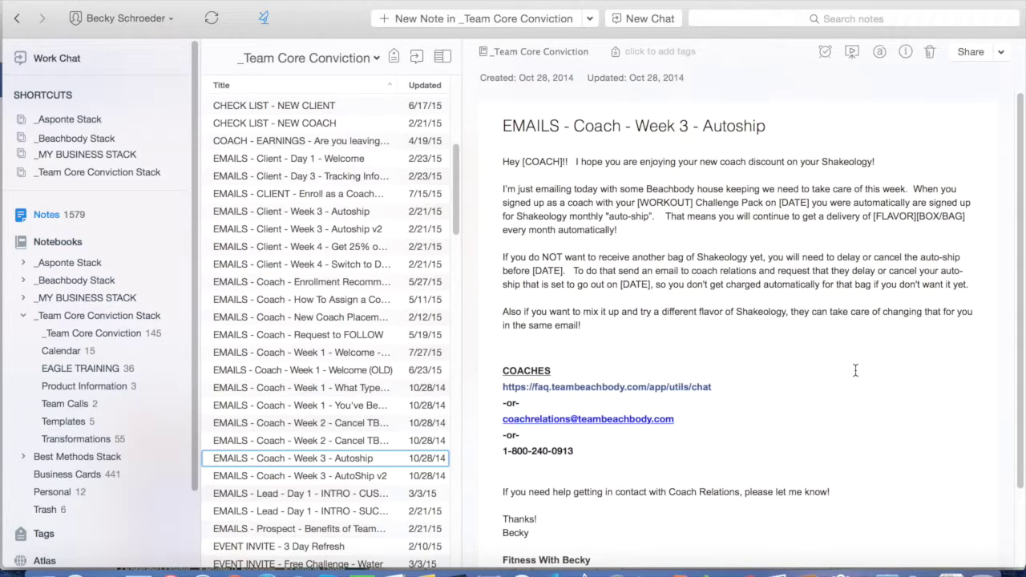
- Open the EVENT INVITE & SCRIPT - CHALLENGE GROUP note, read through its examples, settings and prospect script, and return to its beginning
{"action": "scroll", "coordinate": [290, 405], "scroll_direction": "down", "scroll_amount": 3}
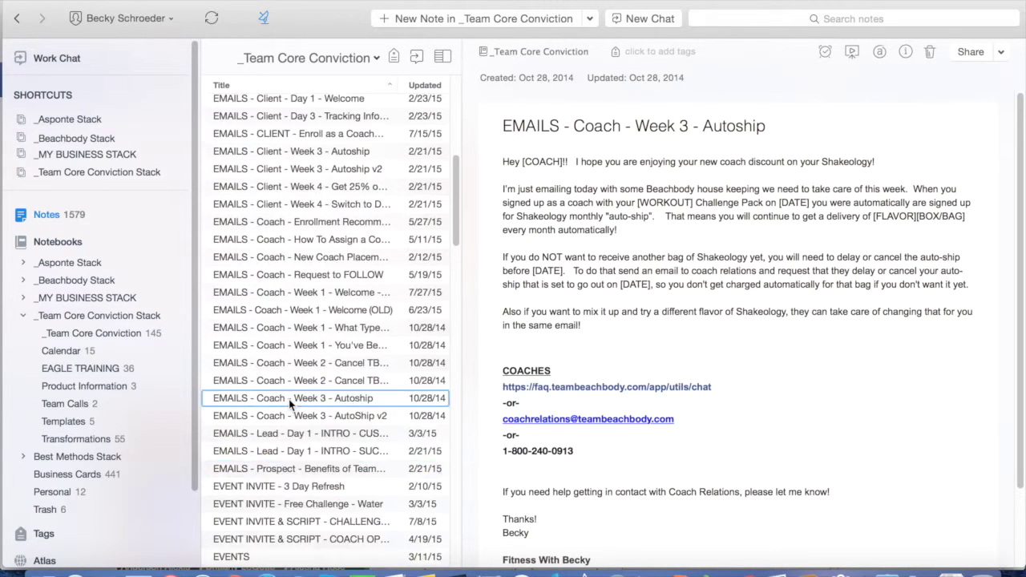
{"action": "scroll", "coordinate": [290, 403], "scroll_direction": "down", "scroll_amount": 5}
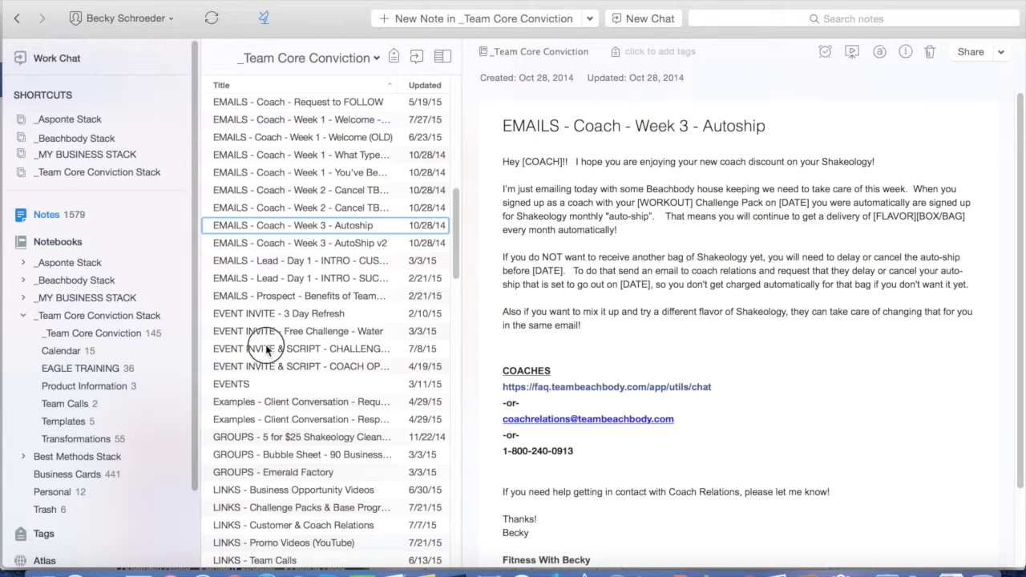
{"action": "left_click", "coordinate": [266, 348]}
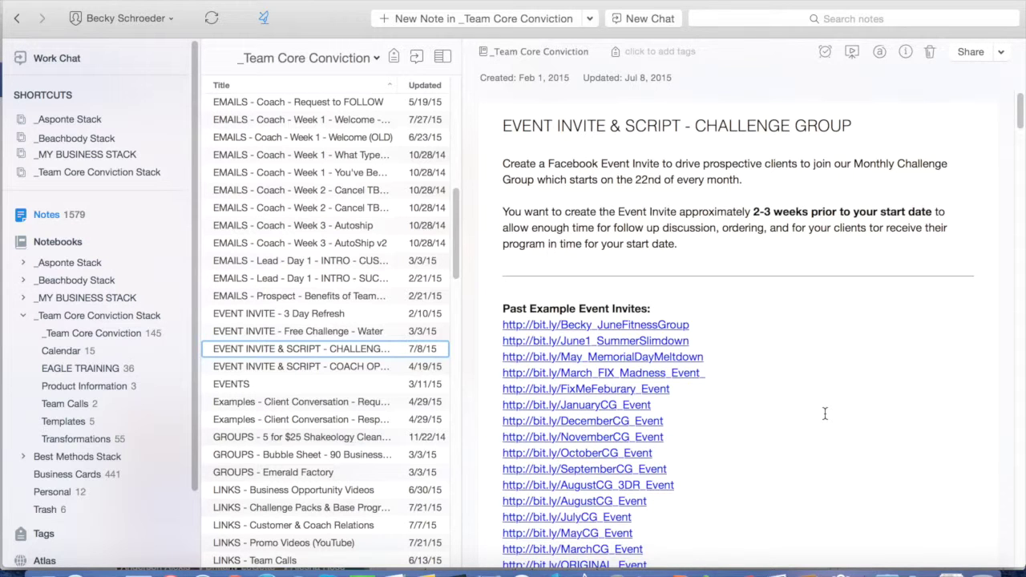
{"action": "scroll", "coordinate": [824, 413], "scroll_direction": "down", "scroll_amount": 10}
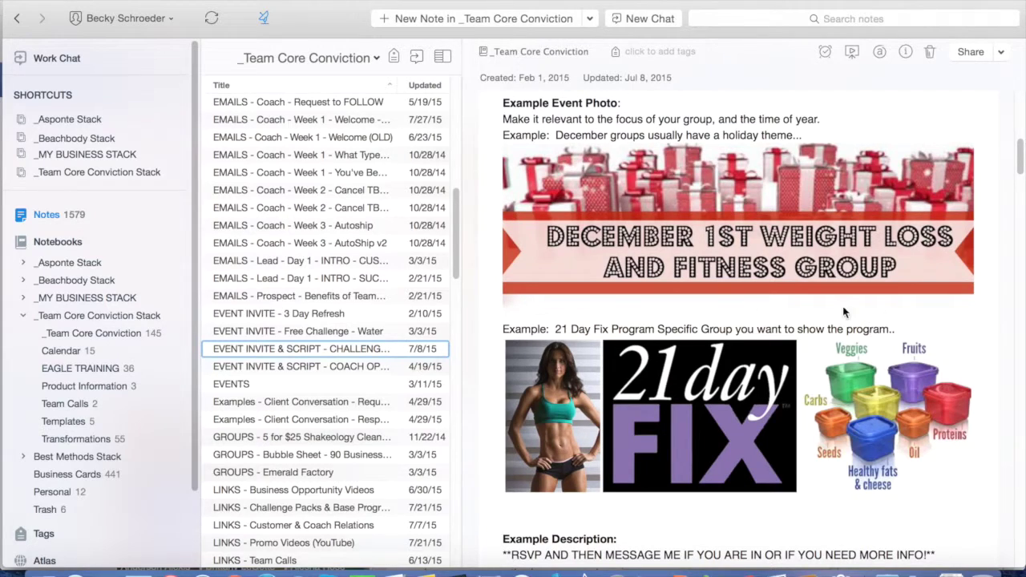
{"action": "scroll", "coordinate": [723, 200], "scroll_direction": "down", "scroll_amount": 10}
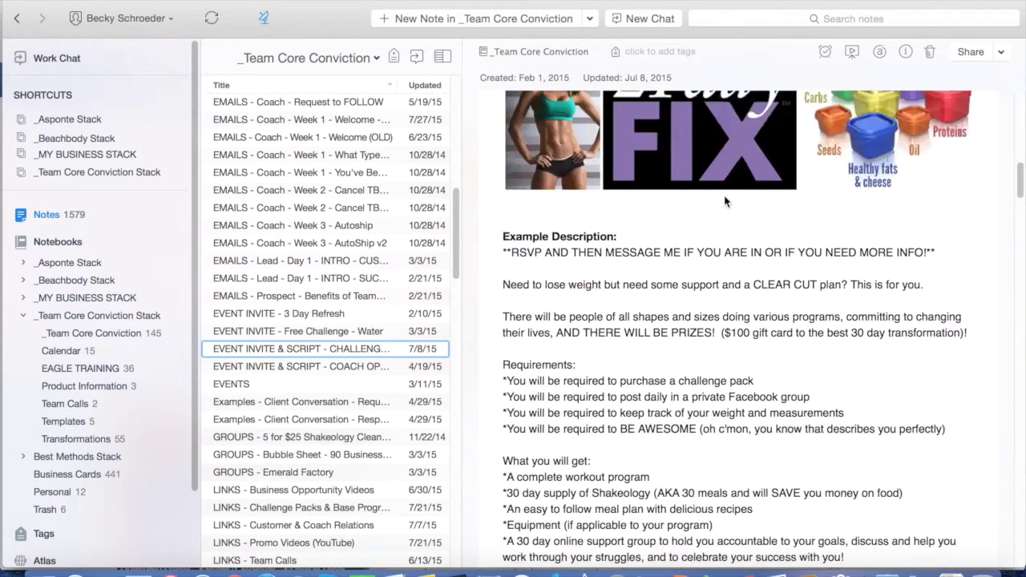
{"action": "scroll", "coordinate": [548, 326], "scroll_direction": "down", "scroll_amount": 10}
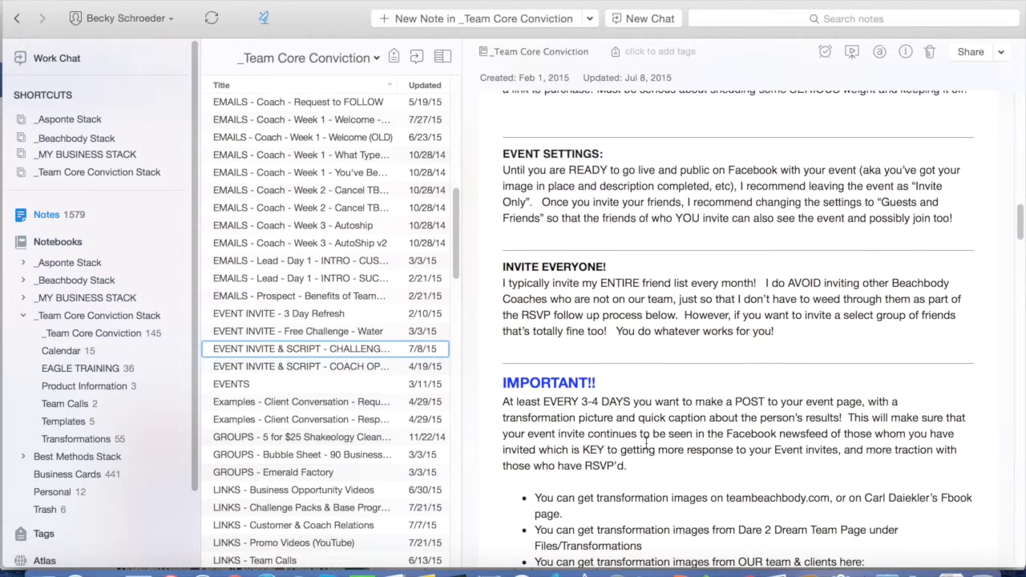
{"action": "scroll", "coordinate": [646, 443], "scroll_direction": "down", "scroll_amount": 6}
{"action": "scroll", "coordinate": [600, 465], "scroll_direction": "down", "scroll_amount": 12}
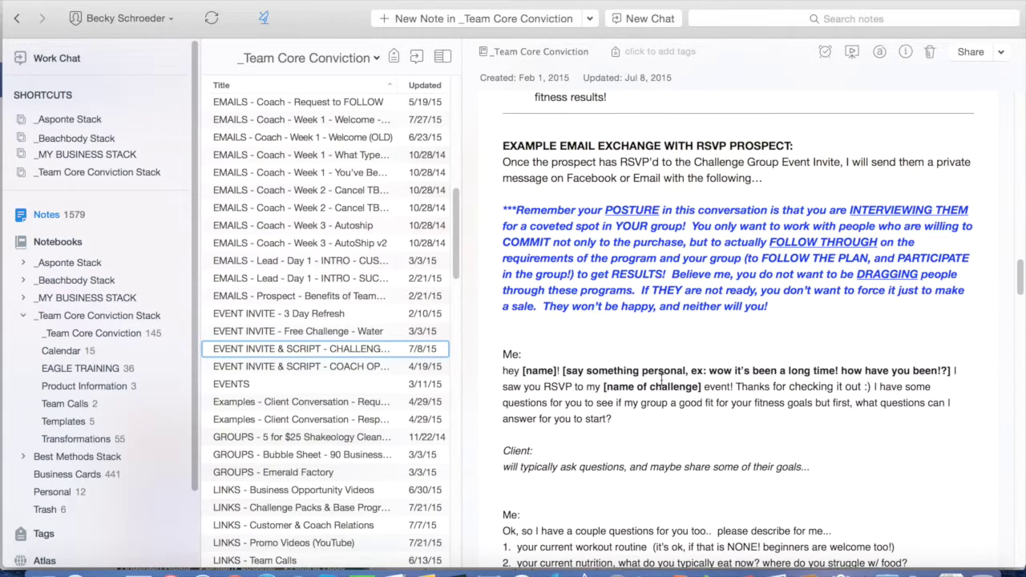
{"action": "scroll", "coordinate": [661, 380], "scroll_direction": "down", "scroll_amount": 5}
{"action": "scroll", "coordinate": [661, 380], "scroll_direction": "down", "scroll_amount": 20}
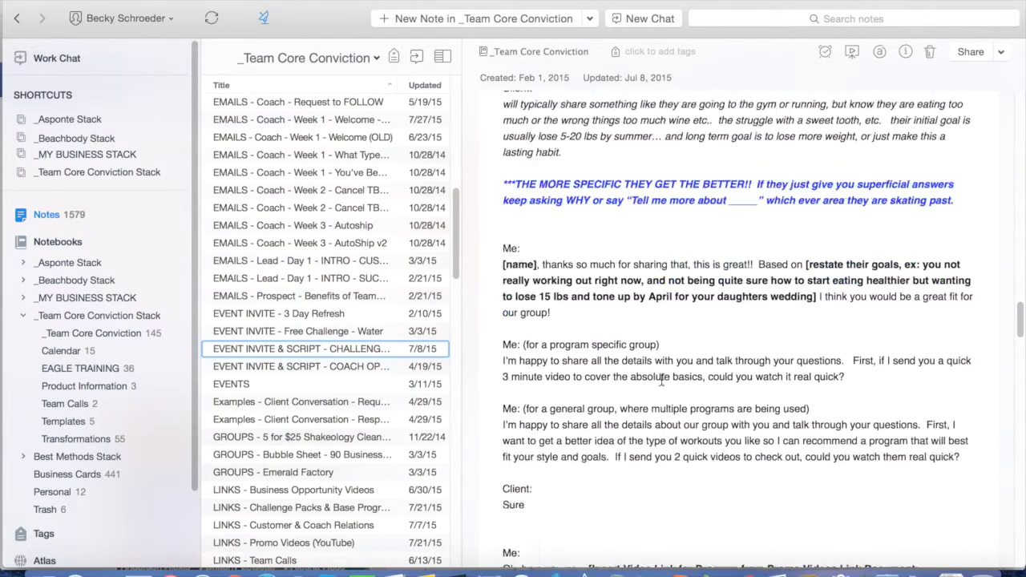
{"action": "scroll", "coordinate": [661, 380], "scroll_direction": "down", "scroll_amount": 10}
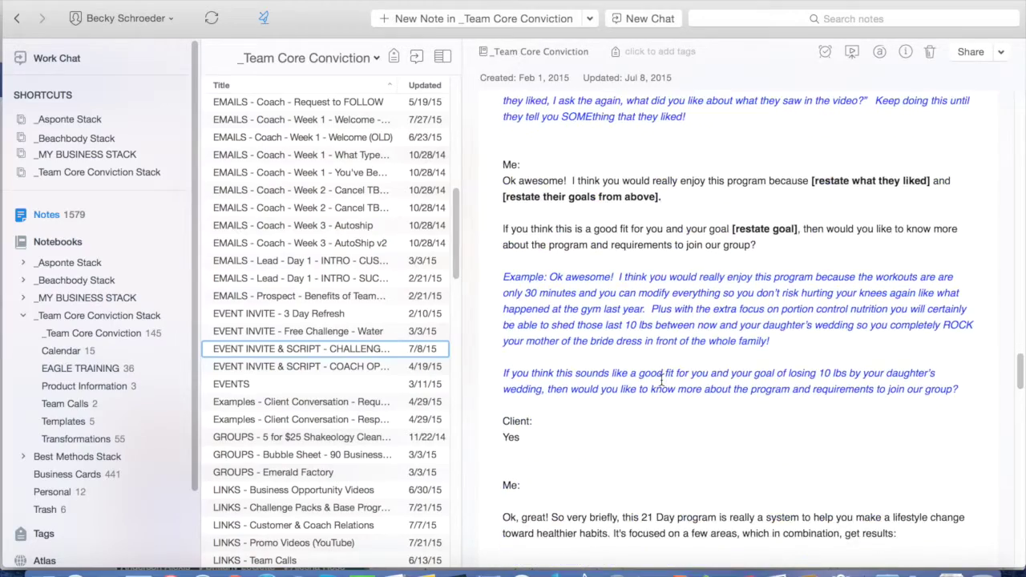
{"action": "scroll", "coordinate": [661, 380], "scroll_direction": "up", "scroll_amount": 20}
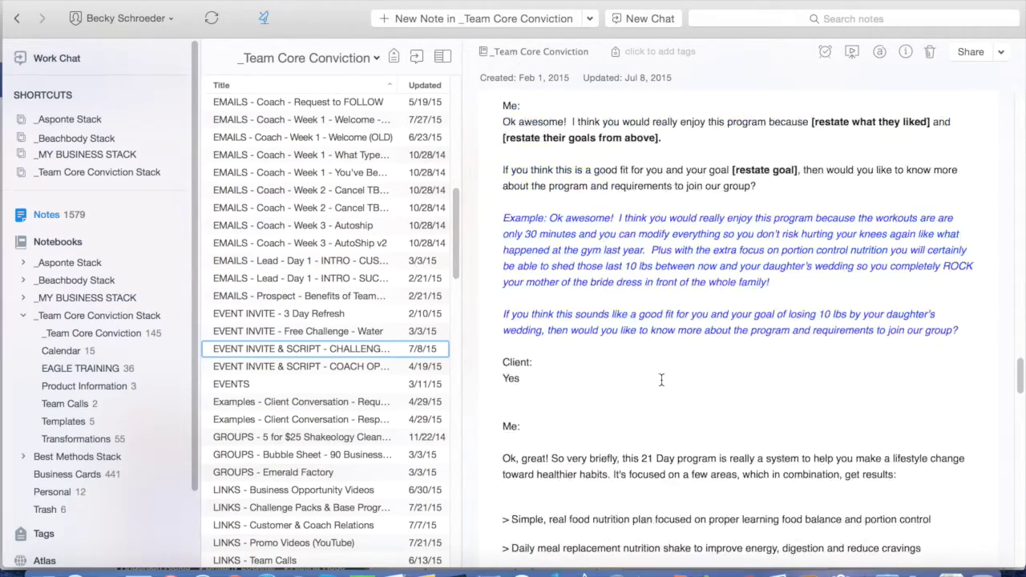
{"action": "scroll", "coordinate": [667, 419], "scroll_direction": "up", "scroll_amount": 20}
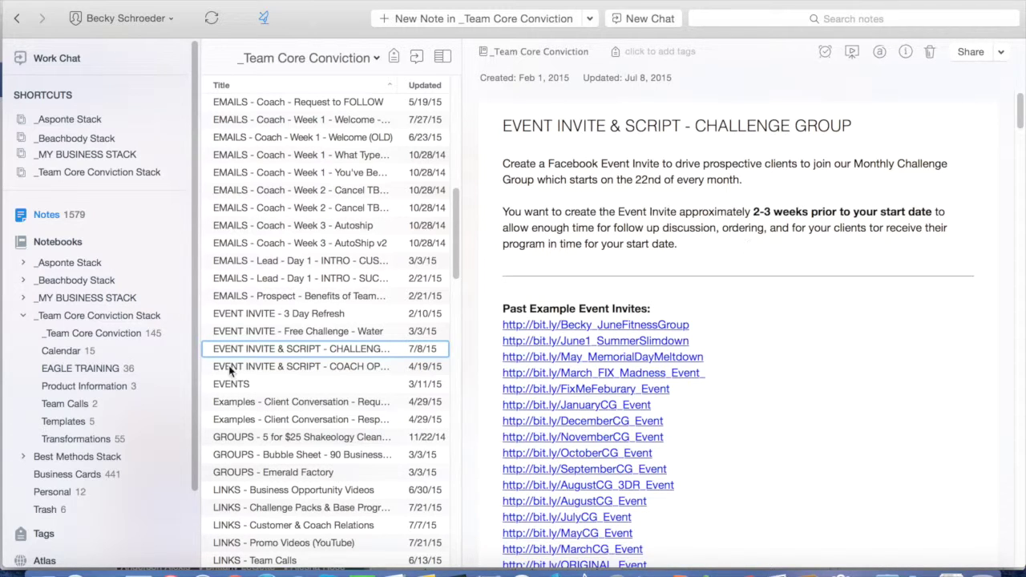
- Browse the rest of the notebook's note titles, from the LINKS notes through SCRIPTS and TOOLS to TRAINING
{"action": "scroll", "coordinate": [295, 463], "scroll_direction": "down", "scroll_amount": 15}
{"action": "scroll", "coordinate": [295, 463], "scroll_direction": "down", "scroll_amount": 5}
{"action": "scroll", "coordinate": [295, 463], "scroll_direction": "up", "scroll_amount": 8}
{"action": "scroll", "coordinate": [295, 463], "scroll_direction": "down", "scroll_amount": 10}
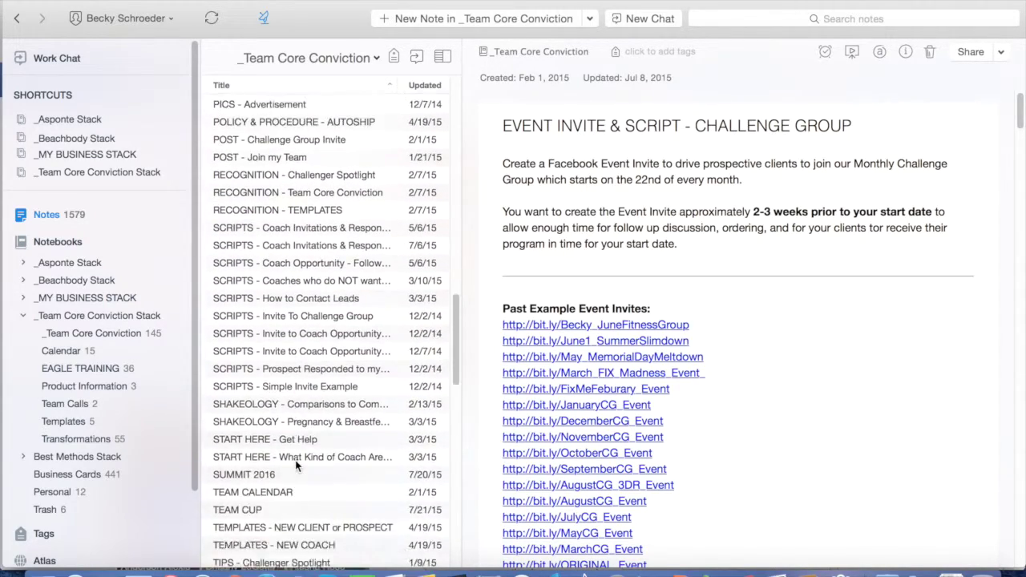
{"action": "scroll", "coordinate": [295, 462], "scroll_direction": "down", "scroll_amount": 8}
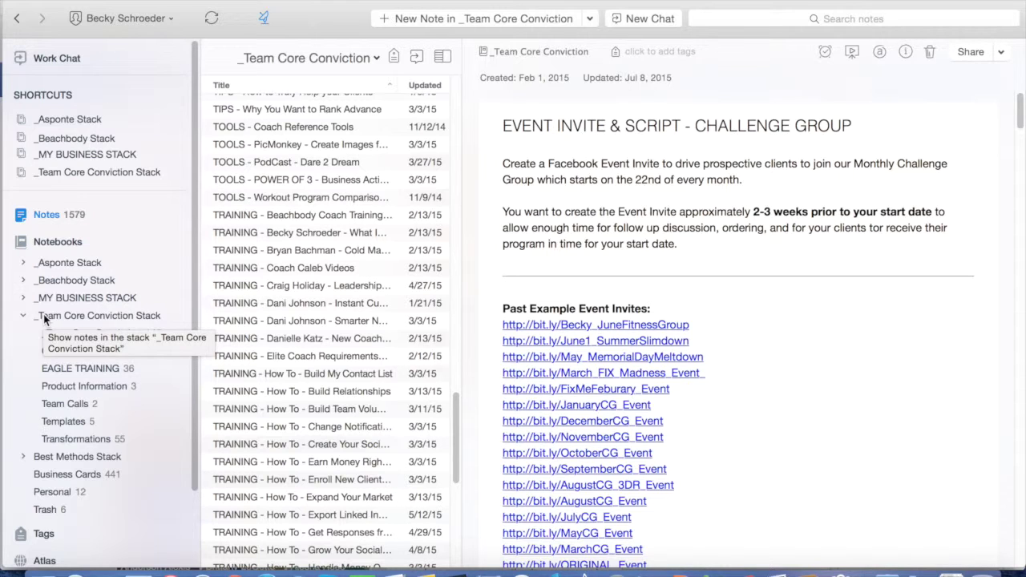
- Collapse the _Team Core Conviction Stack and expand _MY BUSINESS STACK to list its notebooks
{"action": "left_click", "coordinate": [23, 318]}
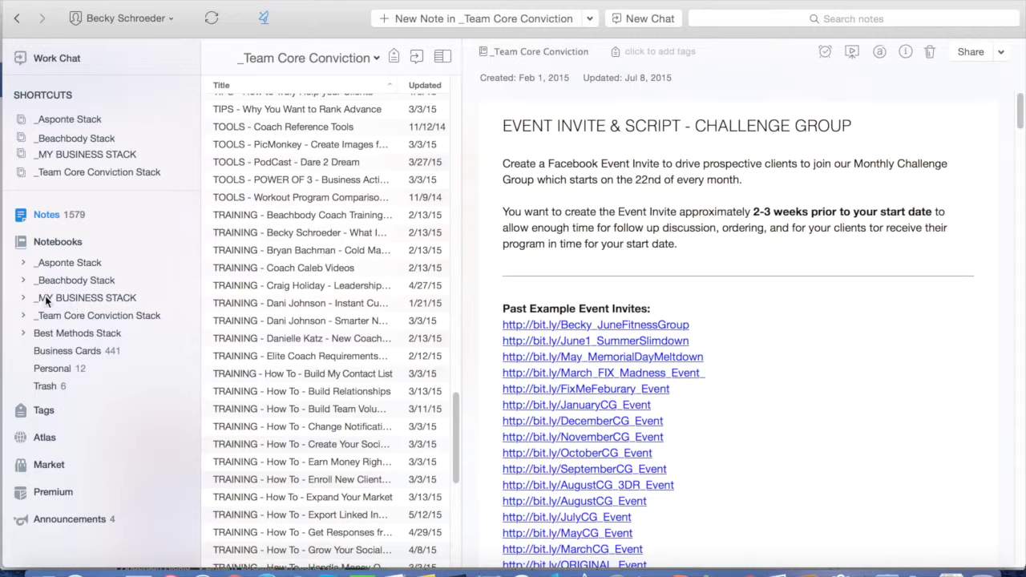
{"action": "left_click", "coordinate": [23, 298]}
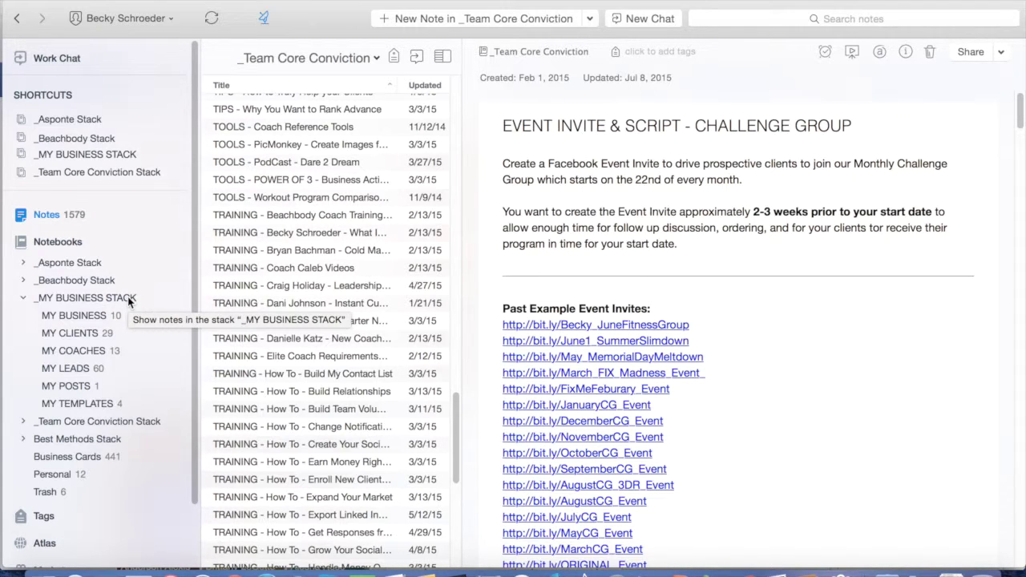
- Open the MY BUSINESS notebook and review its 2015 BUSINESS GROWTH TRACKER and 2015 SOCIAL MEDIA TRACKER notes
{"action": "left_click", "coordinate": [69, 313]}
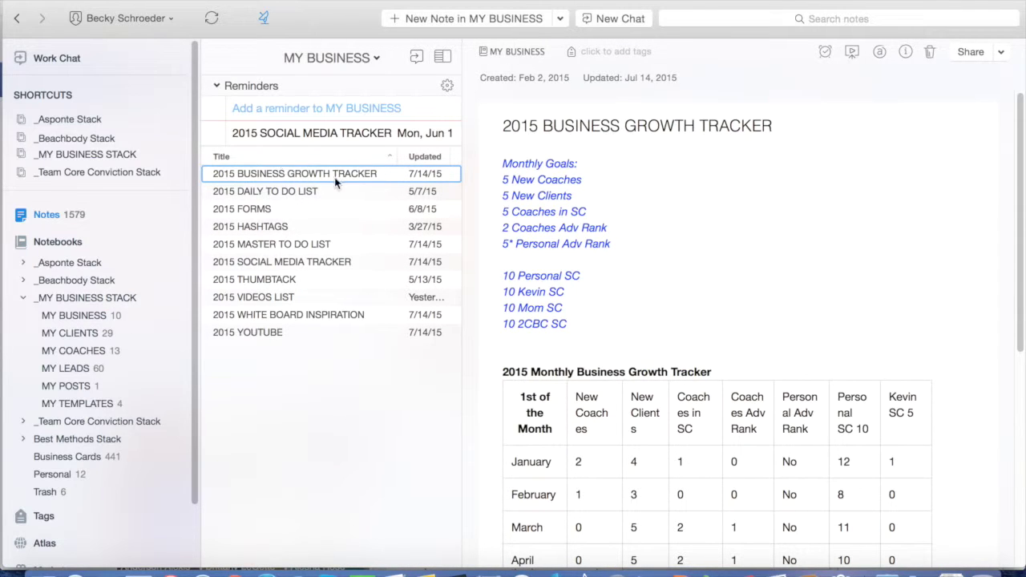
{"action": "scroll", "coordinate": [726, 335], "scroll_direction": "down", "scroll_amount": 2}
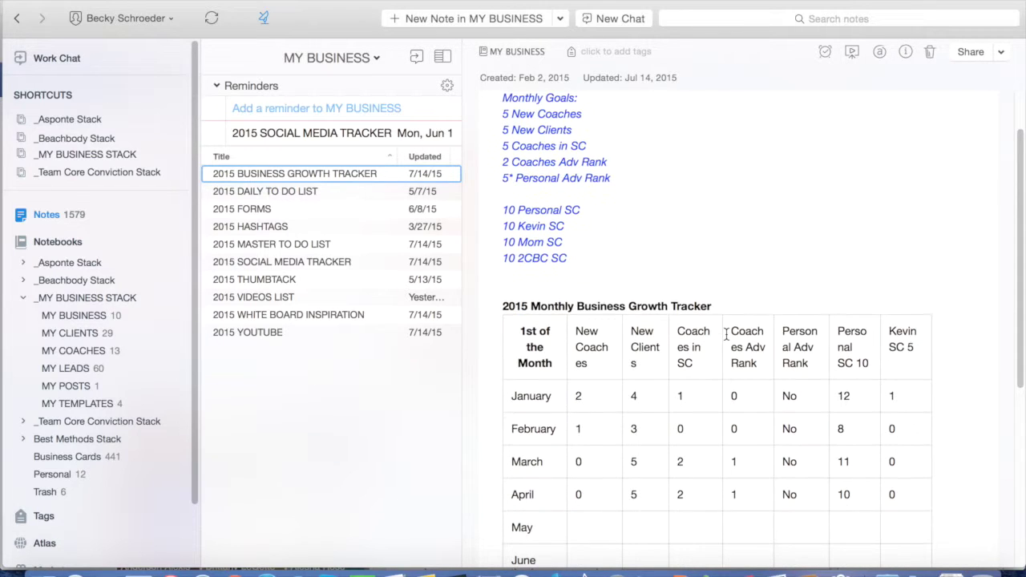
{"action": "scroll", "coordinate": [763, 314], "scroll_direction": "up", "scroll_amount": 1}
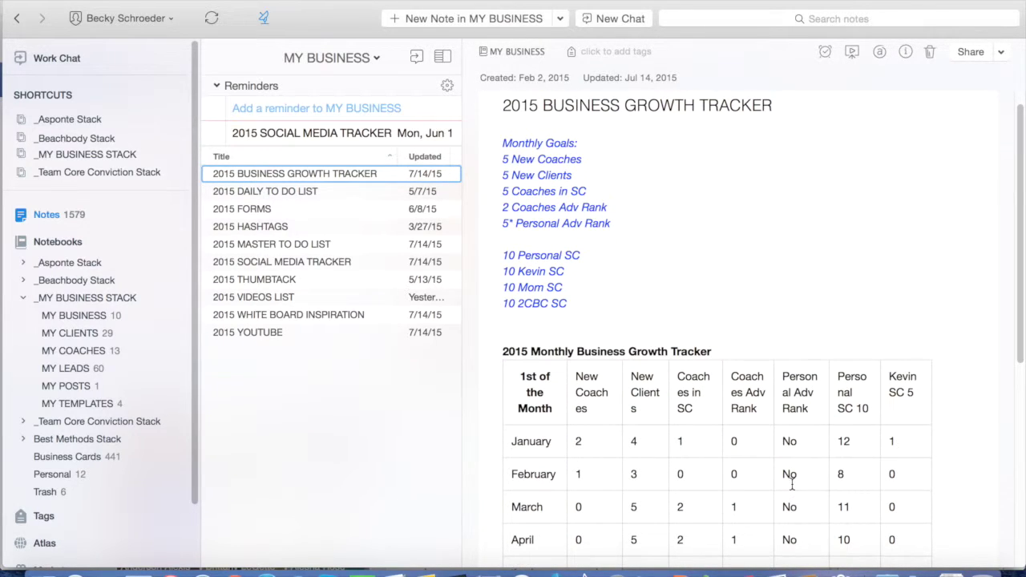
{"action": "left_click", "coordinate": [280, 261]}
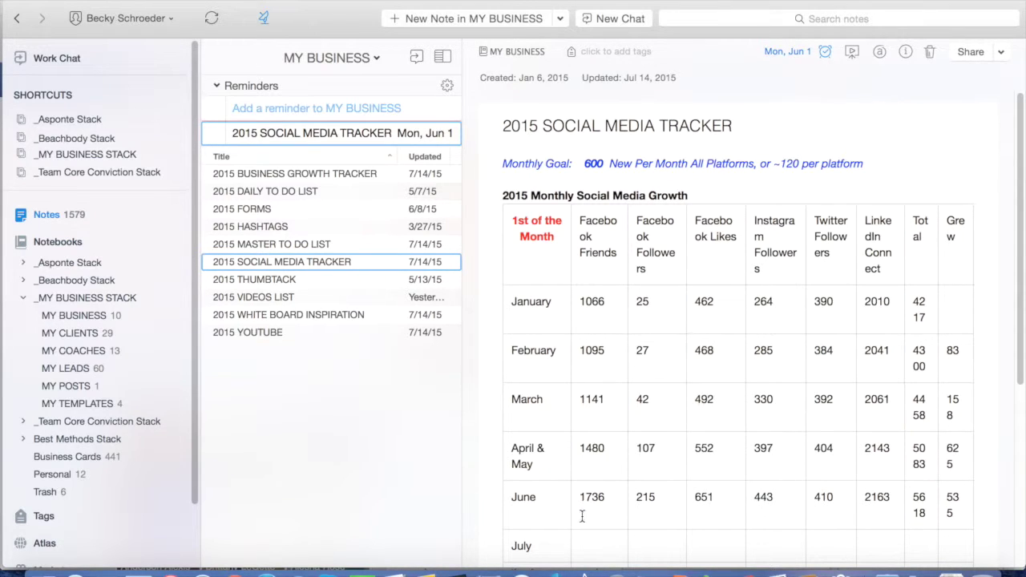
- Open the 2015 YOUTUBE note and highlight the reusable block under Contact Info
{"action": "left_click", "coordinate": [255, 340]}
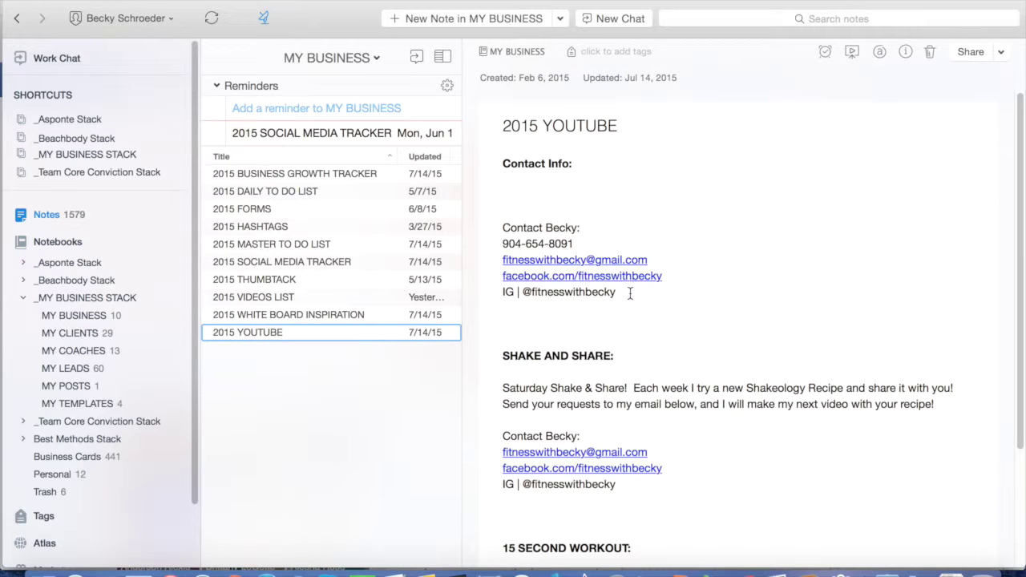
{"action": "left_click_drag", "start_coordinate": [630, 293], "coordinate": [511, 203]}
{"action": "left_click", "coordinate": [673, 302]}
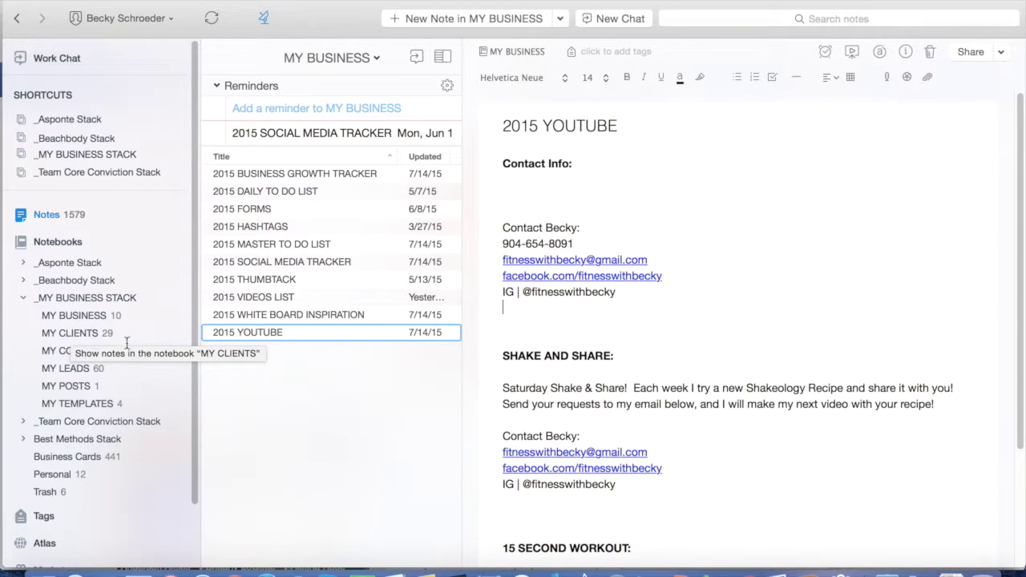
- Open the MY CLIENTS notebook and copy the whole body of the _CLIENT NAME template note
{"action": "left_click", "coordinate": [64, 333]}
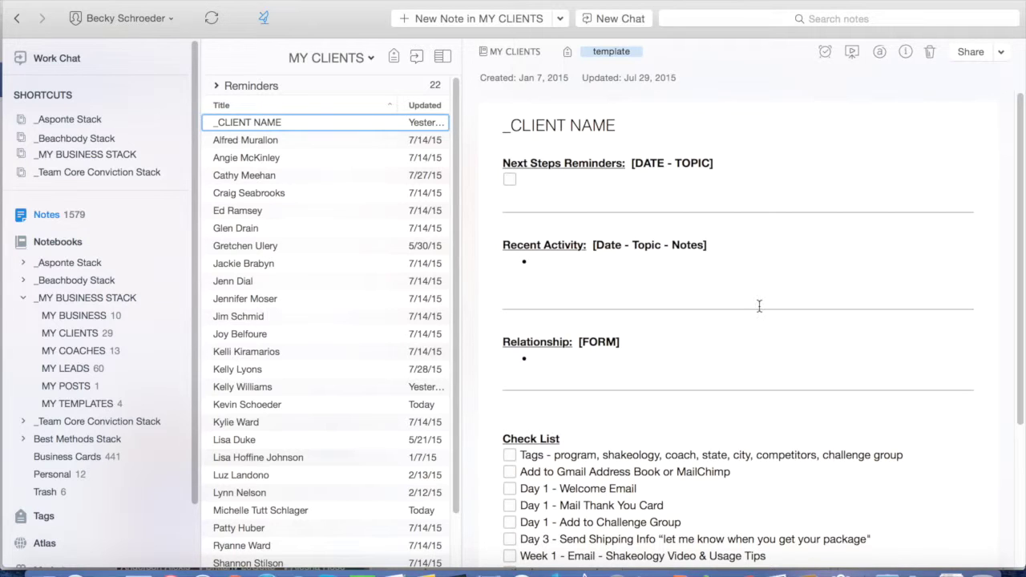
{"action": "left_click", "coordinate": [662, 282]}
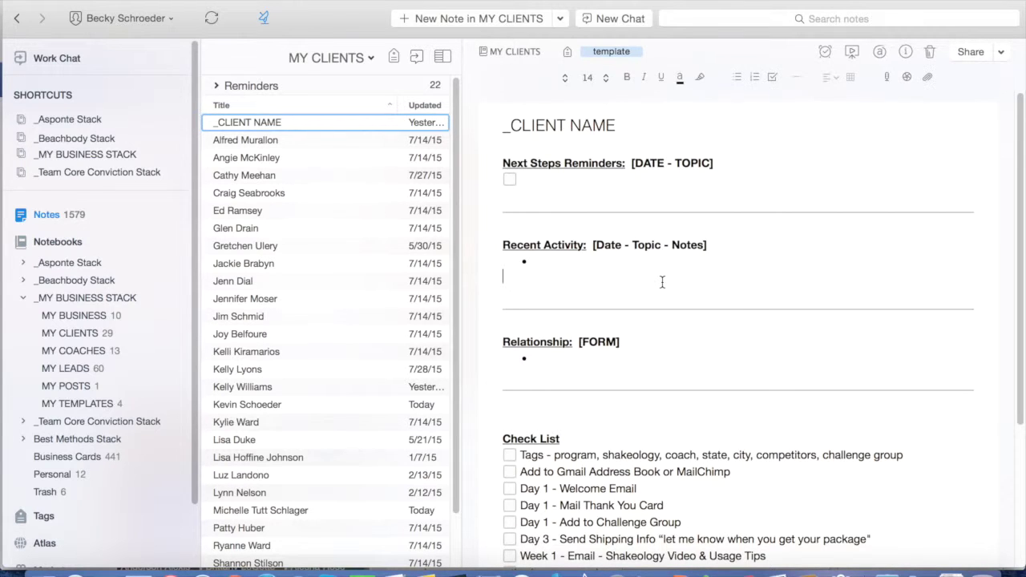
{"action": "key", "text": "super+a"}
{"action": "key", "text": "super+c"}
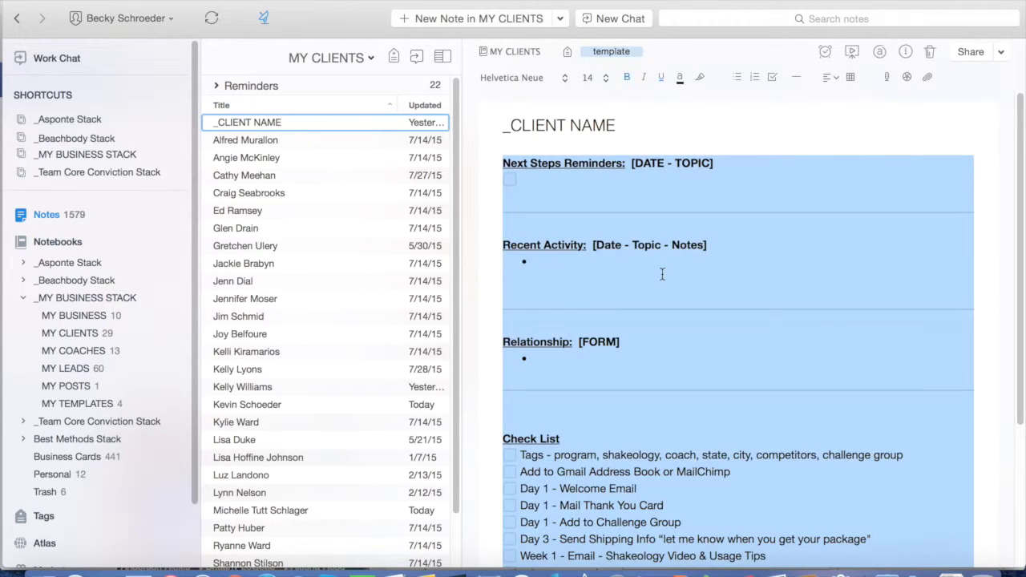
- Create a new note in MY CLIENTS from the copied template and title it with the client's full name
{"action": "left_click", "coordinate": [474, 19]}
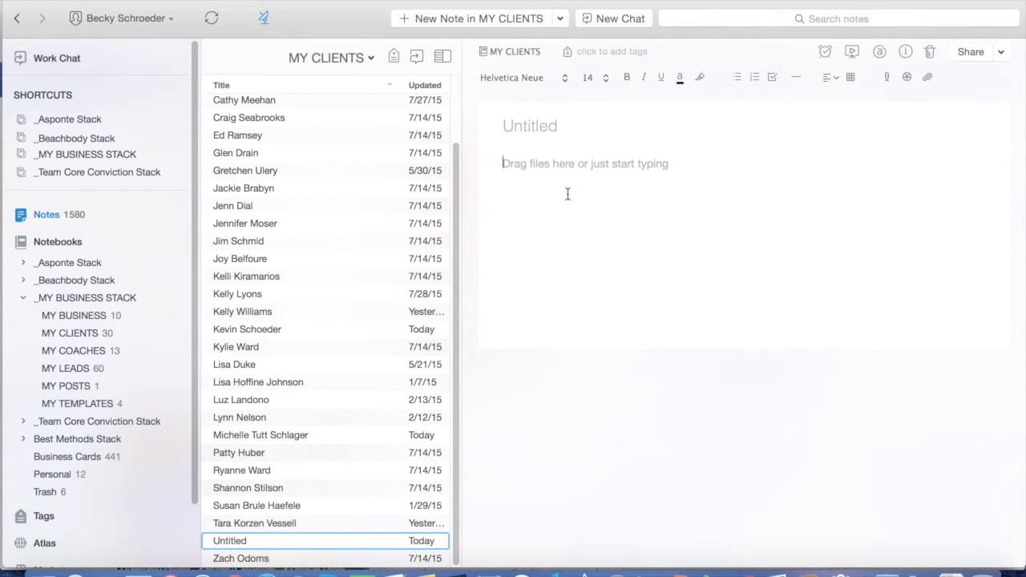
{"action": "key", "text": "super+v"}
{"action": "scroll", "coordinate": [569, 188], "scroll_direction": "up", "scroll_amount": 5}
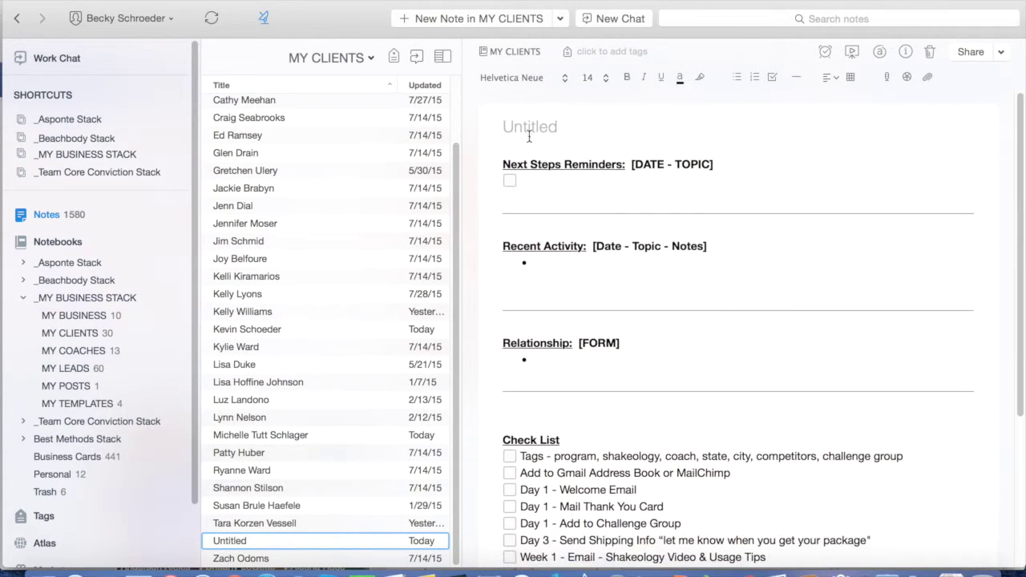
{"action": "left_click", "coordinate": [529, 136]}
{"action": "type", "text": "JOHN DOE"}
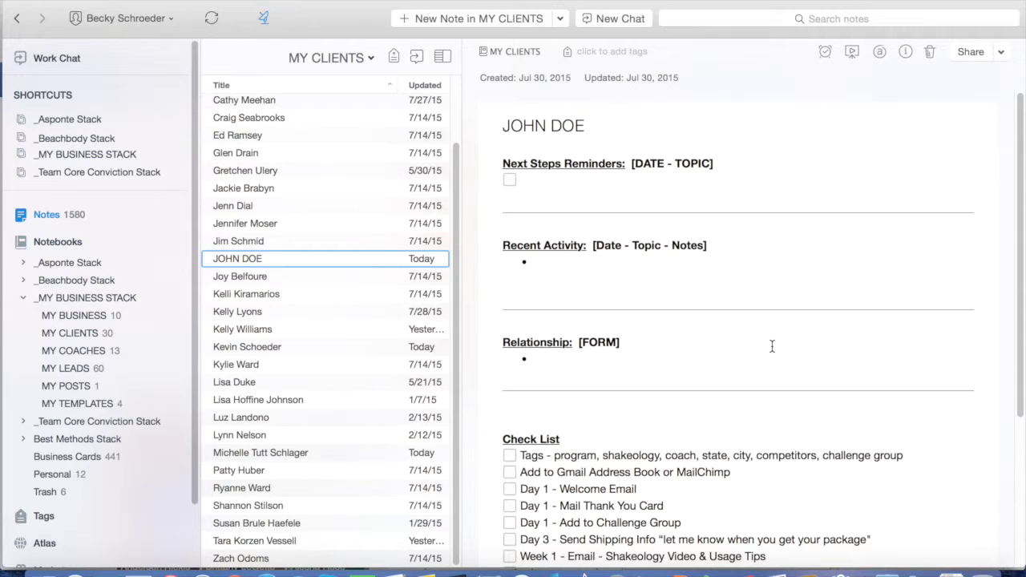
- Check off the Tags item in the client note's Check List and tag the note 21dayfix
{"action": "scroll", "coordinate": [772, 347], "scroll_direction": "down", "scroll_amount": 5}
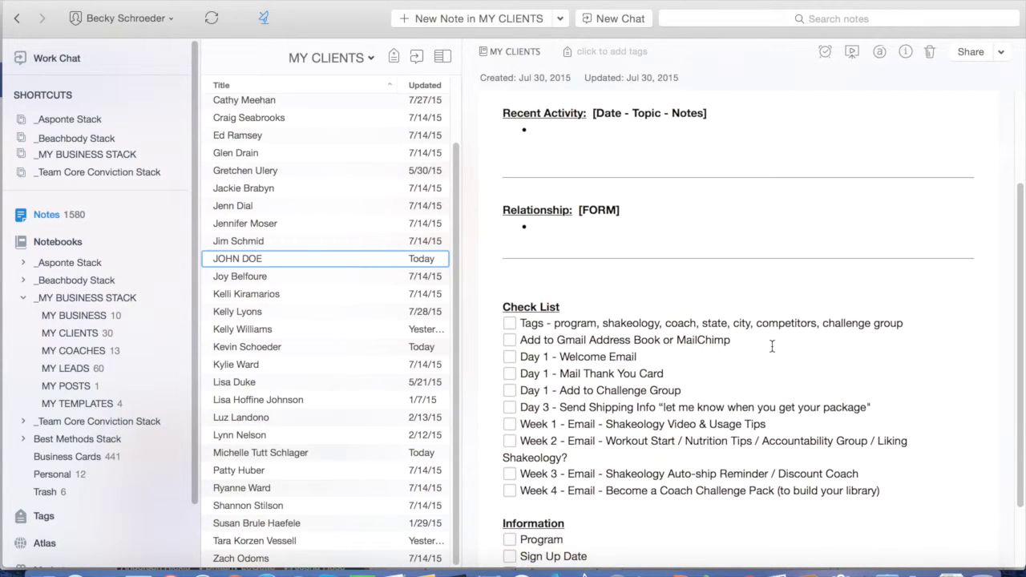
{"action": "scroll", "coordinate": [772, 346], "scroll_direction": "down", "scroll_amount": 1}
{"action": "left_click", "coordinate": [510, 301]}
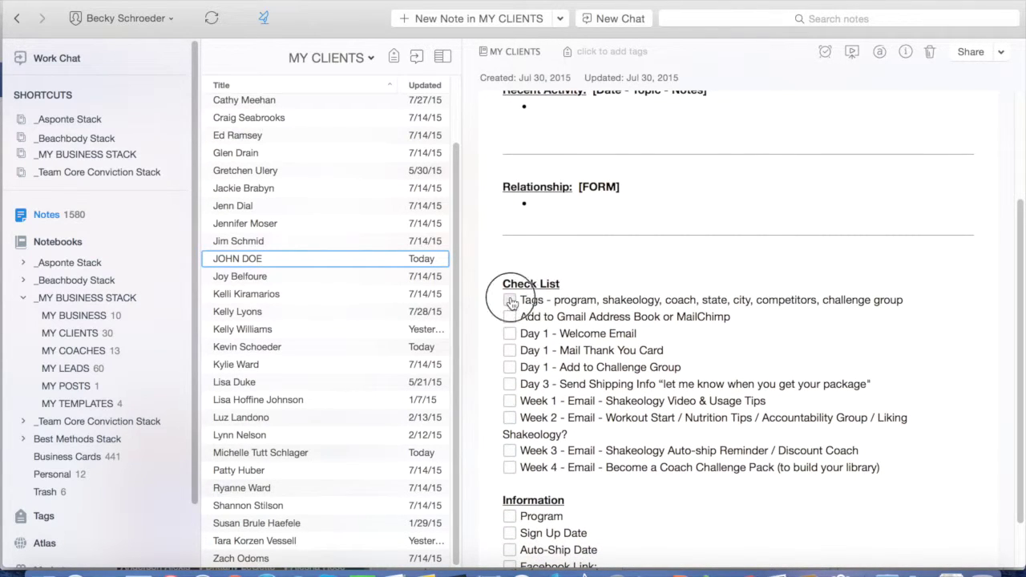
{"action": "left_click", "coordinate": [604, 51]}
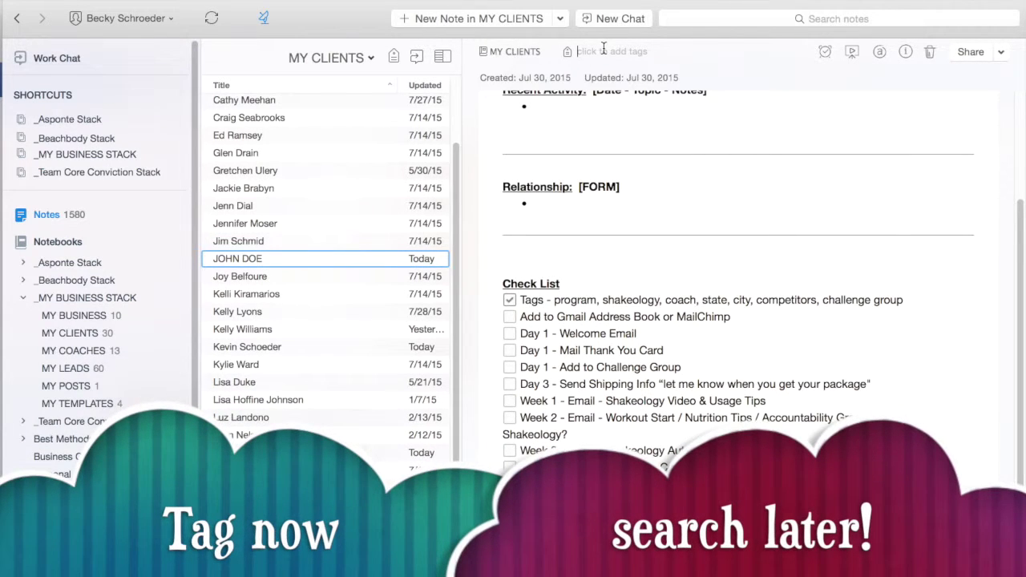
{"action": "type", "text": "21dayfix"}
{"action": "key", "text": "Return"}
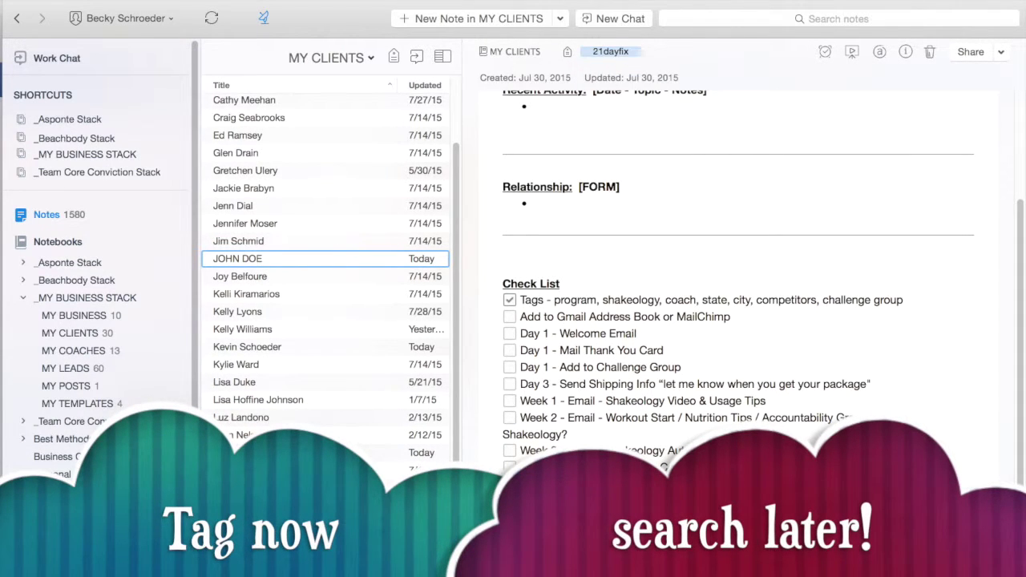
- Add the tags shakeology_greenberry and coach_prospect to the client note
{"action": "type", "text": "shakeology"}
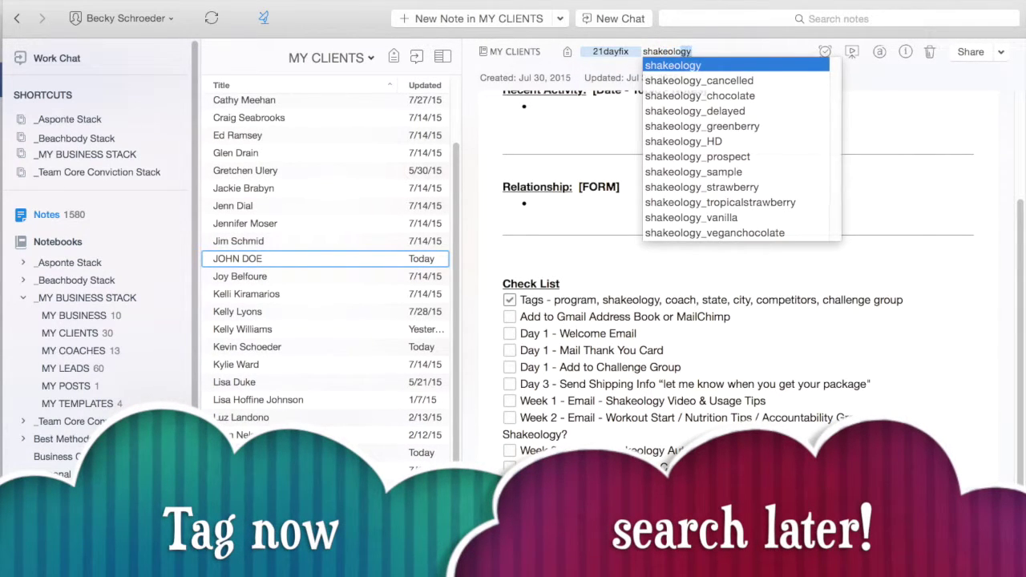
{"action": "key", "text": "Down"}
{"action": "key", "text": "Down"}
{"action": "key", "text": "Down"}
{"action": "key", "text": "Down"}
{"action": "key", "text": "Return"}
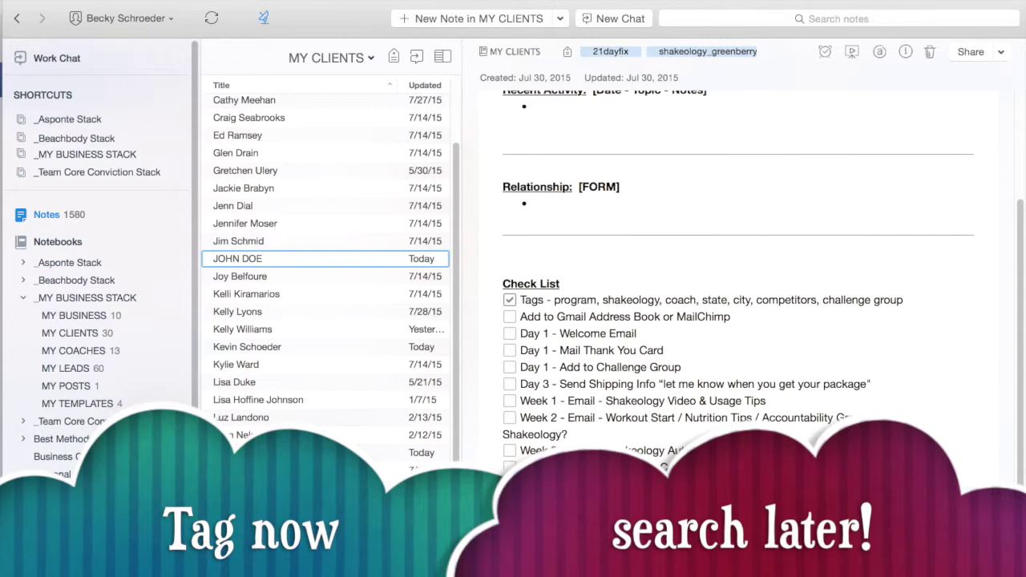
{"action": "type", "text": "coach_prospec"}
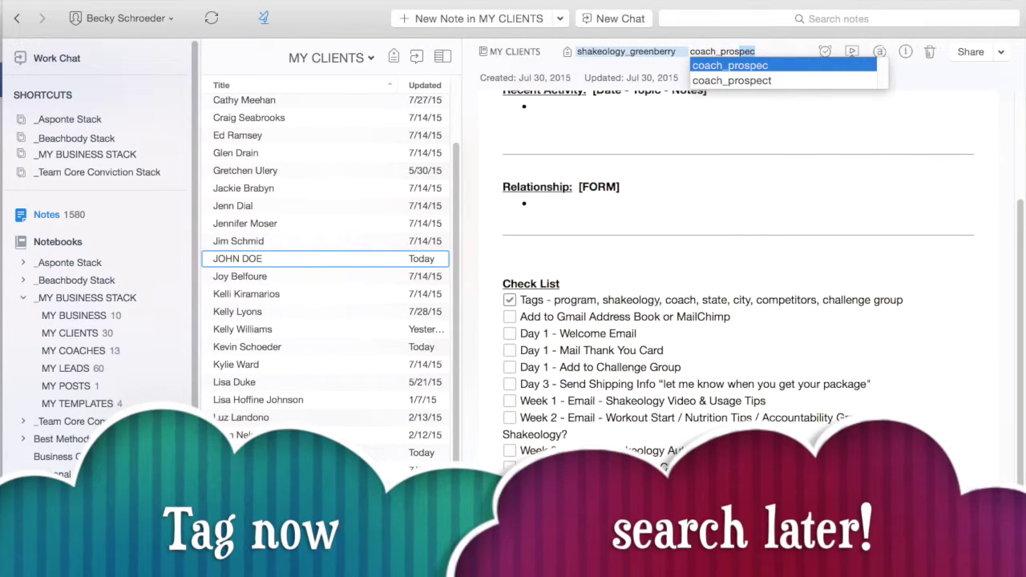
{"action": "key", "text": "Return"}
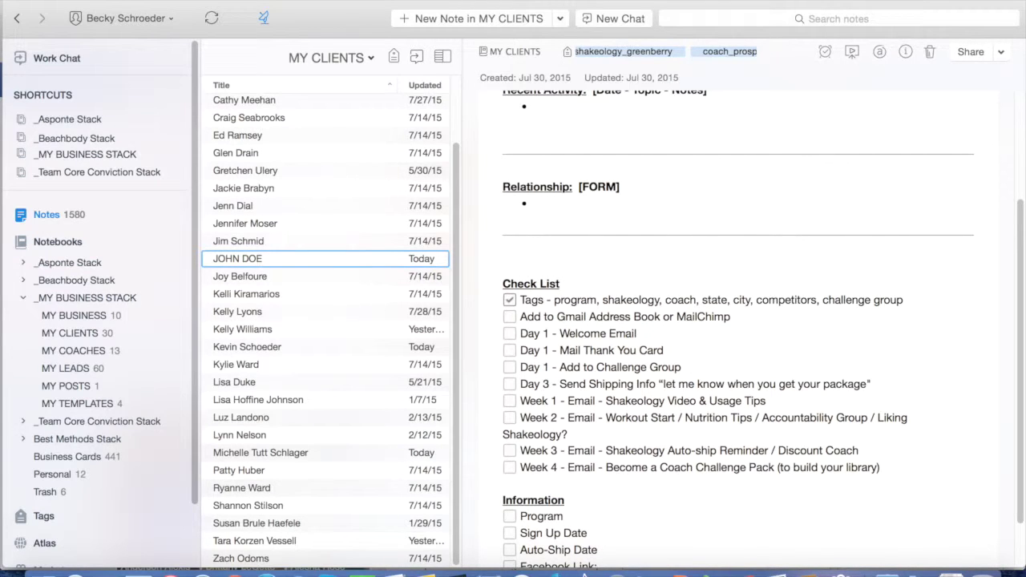
- Add the city tag JAcksov, the state tag FL and the tag 2015_may_challenge to the client note
{"action": "type", "text": "JAckson"}
{"action": "key", "text": "Return"}
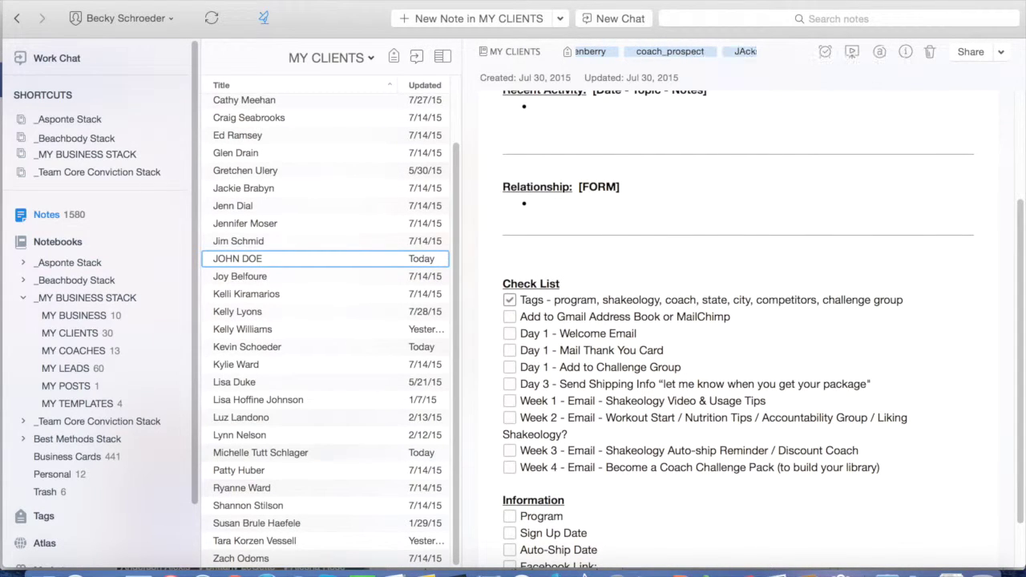
{"action": "type", "text": "FL"}
{"action": "key", "text": "Return"}
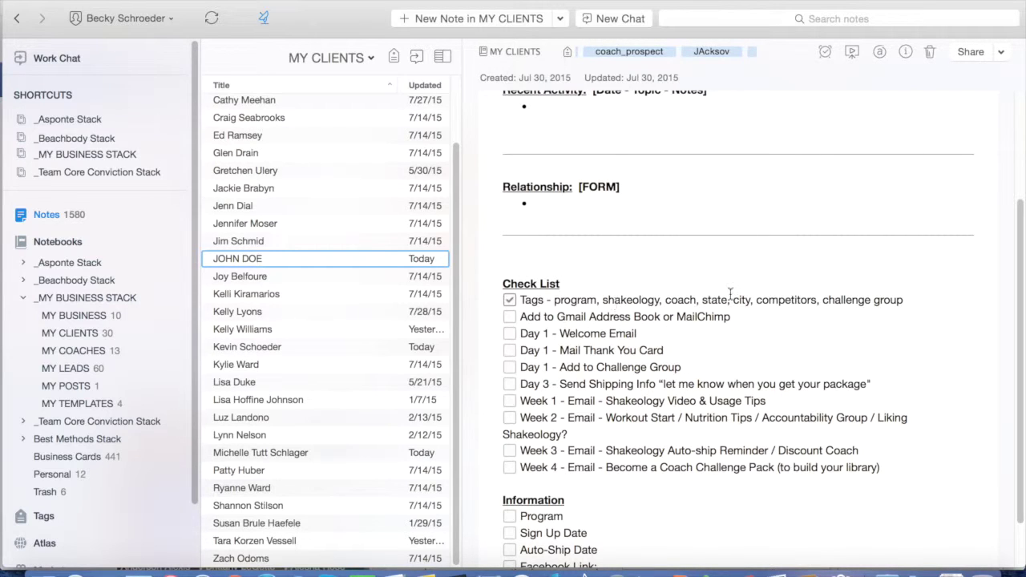
{"action": "left_click", "coordinate": [753, 53]}
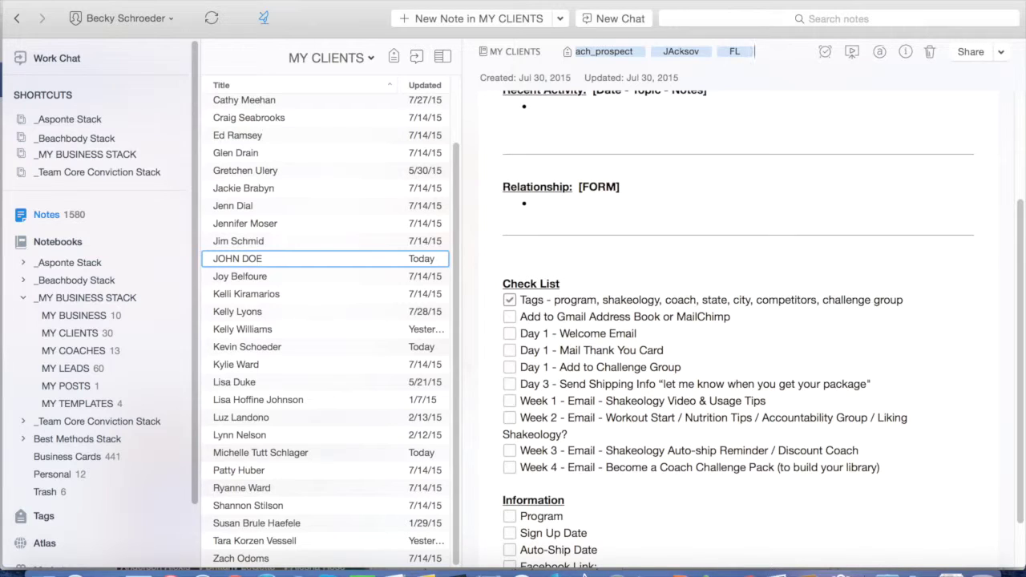
{"action": "type", "text": "2015_may_challenge"}
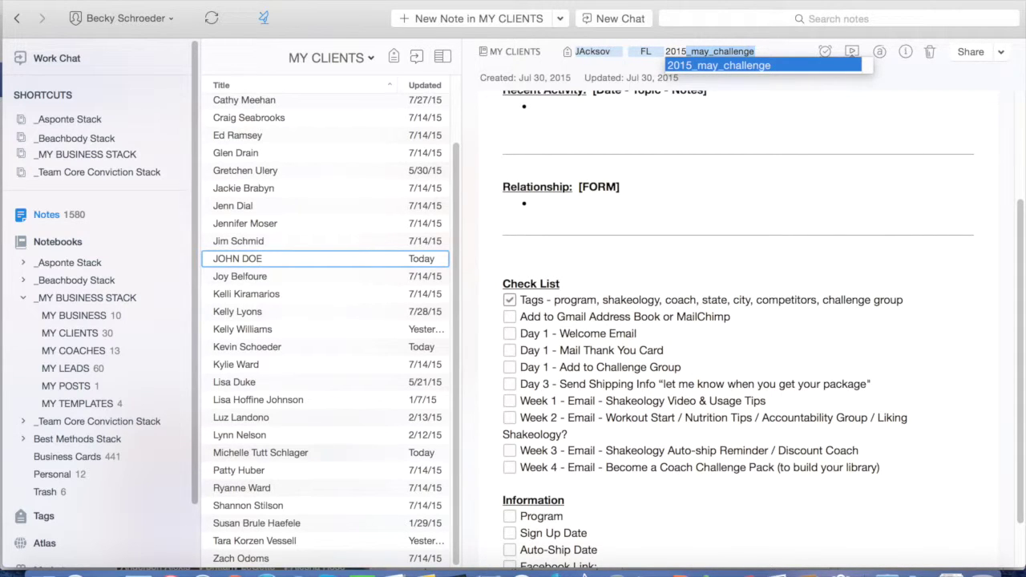
{"action": "key", "text": "Return"}
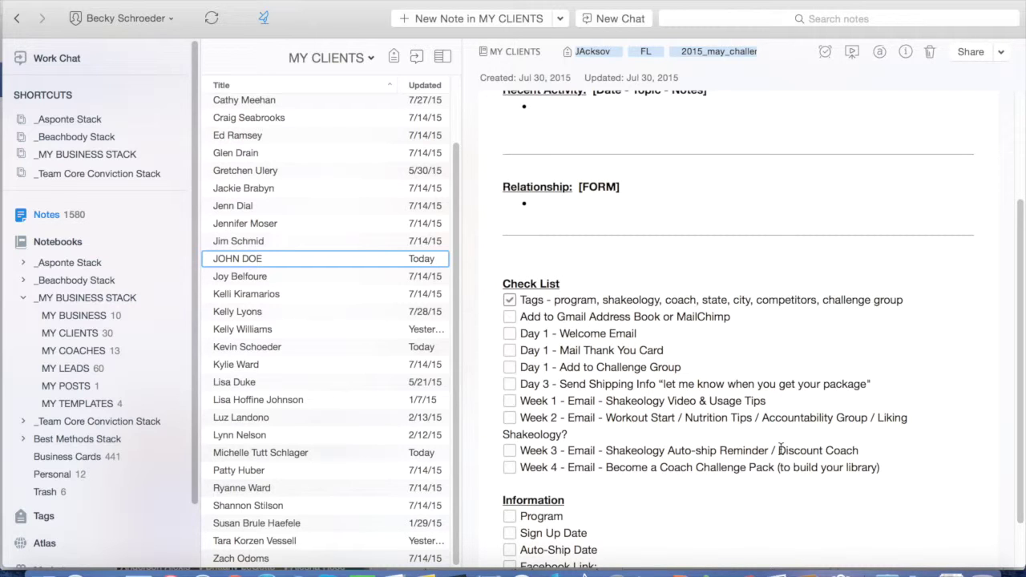
- Review the client note's Check List and Information, and its Relationship, Recent Activity and Next Steps Reminders sections
{"action": "scroll", "coordinate": [705, 480], "scroll_direction": "up", "scroll_amount": 1}
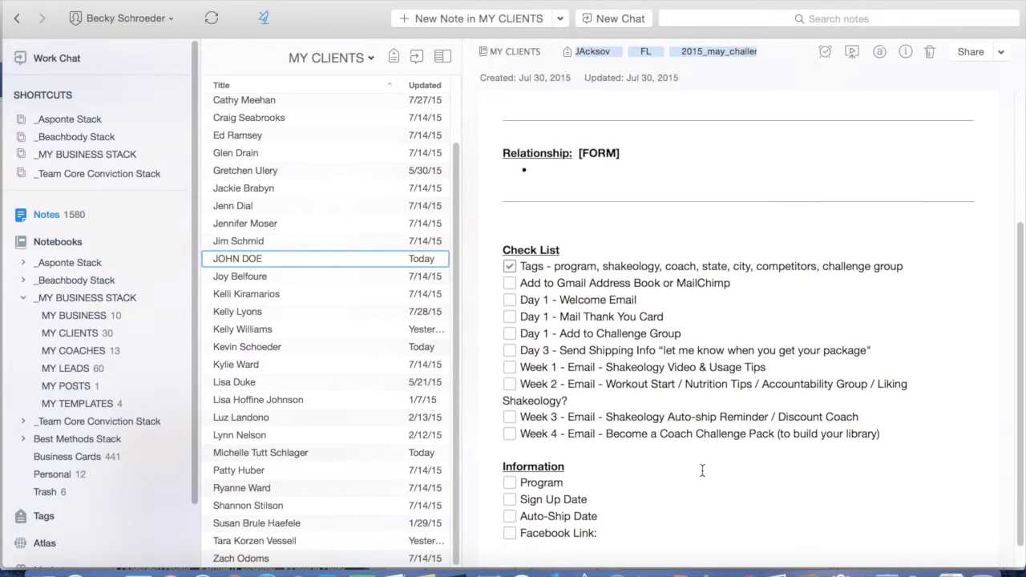
{"action": "scroll", "coordinate": [702, 471], "scroll_direction": "up", "scroll_amount": 5}
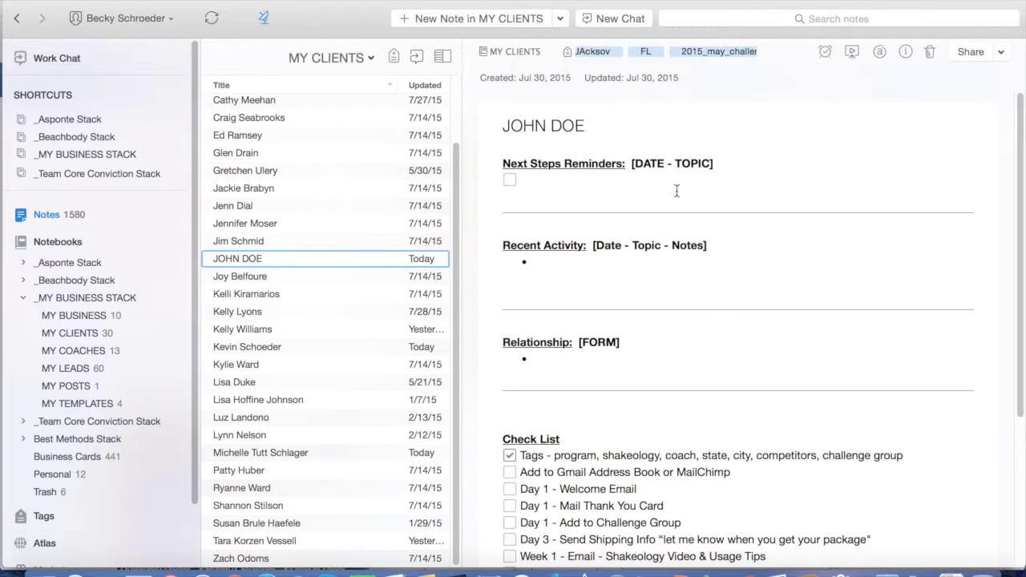
{"action": "left_click", "coordinate": [551, 358]}
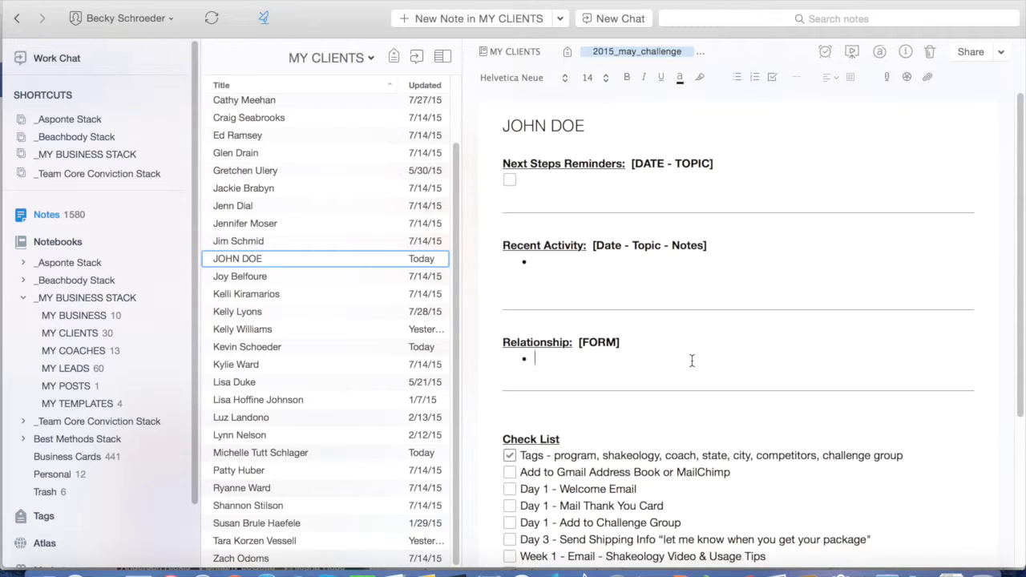
{"action": "left_click_drag", "start_coordinate": [570, 358], "coordinate": [507, 340]}
{"action": "left_click", "coordinate": [632, 350]}
{"action": "left_click", "coordinate": [552, 262]}
{"action": "left_click", "coordinate": [529, 179]}
- Check off the Gmail Address Book or MailChimp item and the three Day 1 items: Welcome Email, Mail Thank You Card, Add to Challenge Group
{"action": "left_click", "coordinate": [510, 472]}
{"action": "left_click", "coordinate": [509, 489]}
{"action": "left_click", "coordinate": [510, 506]}
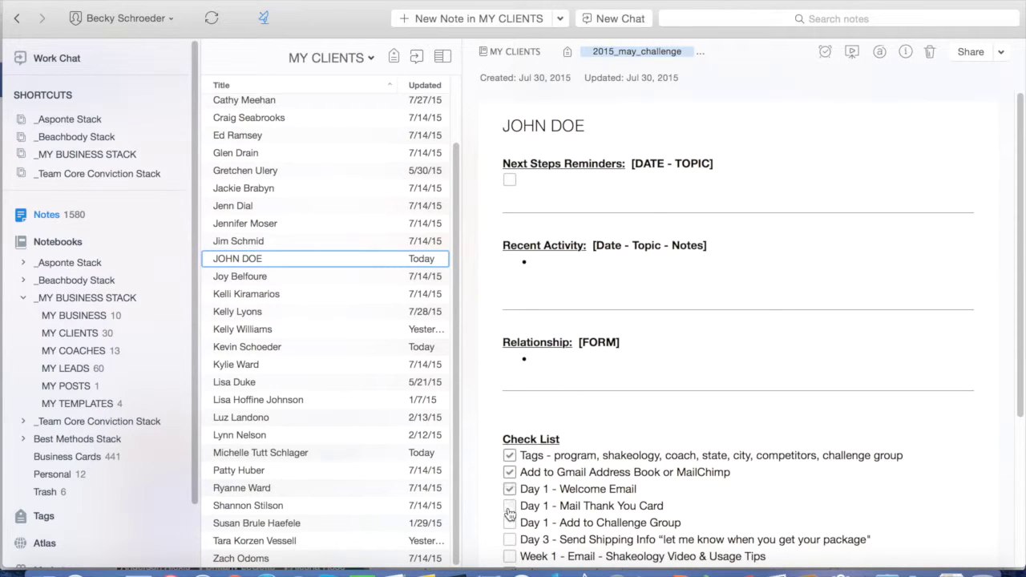
{"action": "left_click", "coordinate": [510, 523]}
- Enter "20150802 - FU shipping info" under Next Steps Reminders and set the note's reminder to August 2, 2015
{"action": "left_click", "coordinate": [546, 186]}
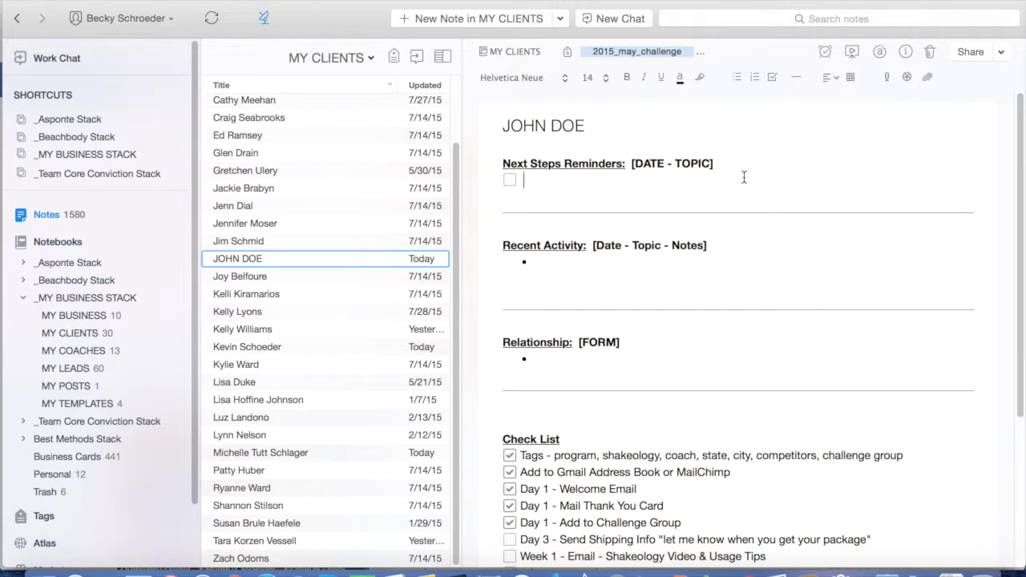
{"action": "type", "text": "20150802 - FU shipping info"}
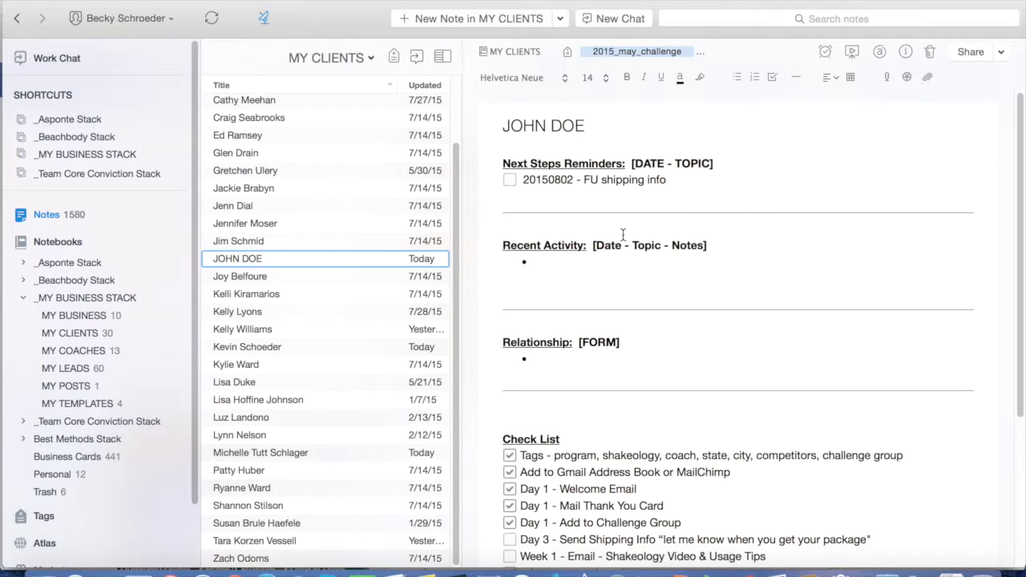
{"action": "left_click", "coordinate": [824, 53]}
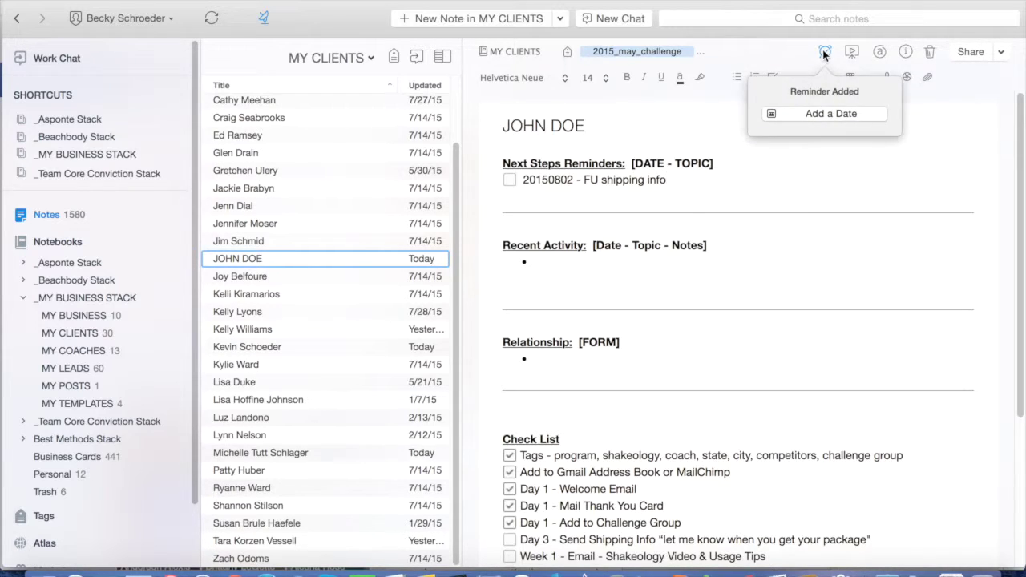
{"action": "left_click", "coordinate": [822, 113]}
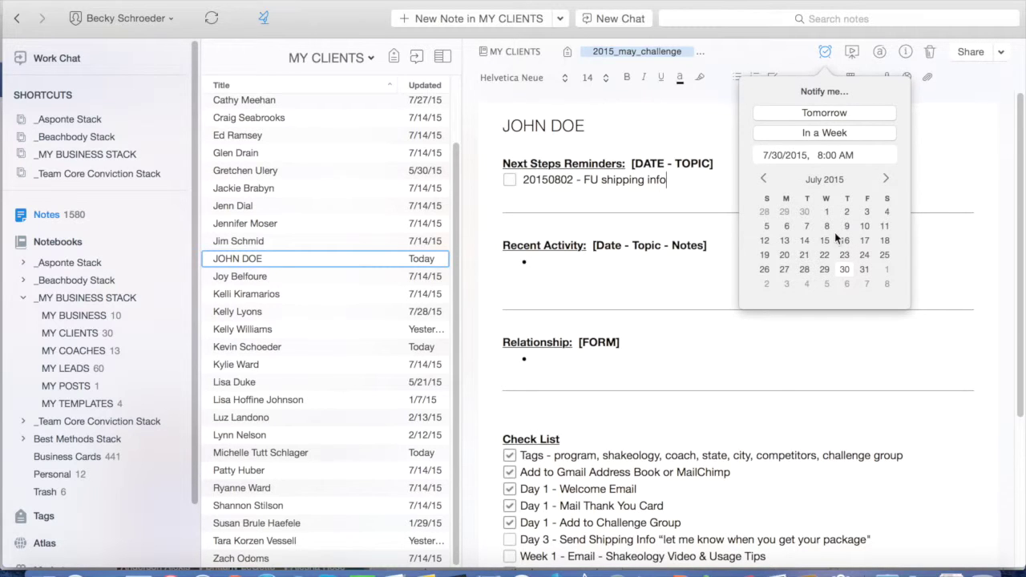
{"action": "left_click", "coordinate": [768, 284]}
{"action": "left_click", "coordinate": [766, 226]}
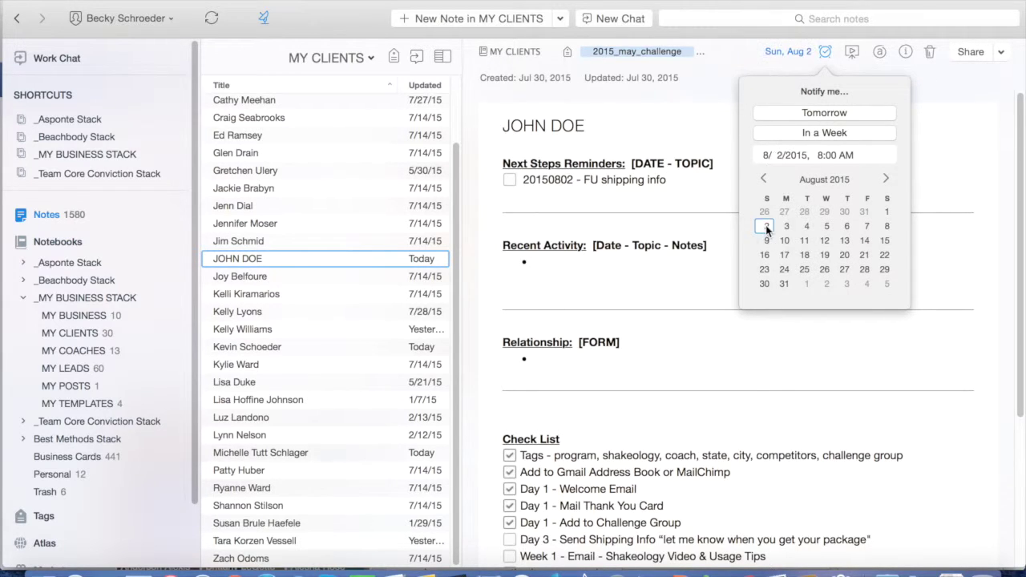
{"action": "left_click", "coordinate": [717, 132]}
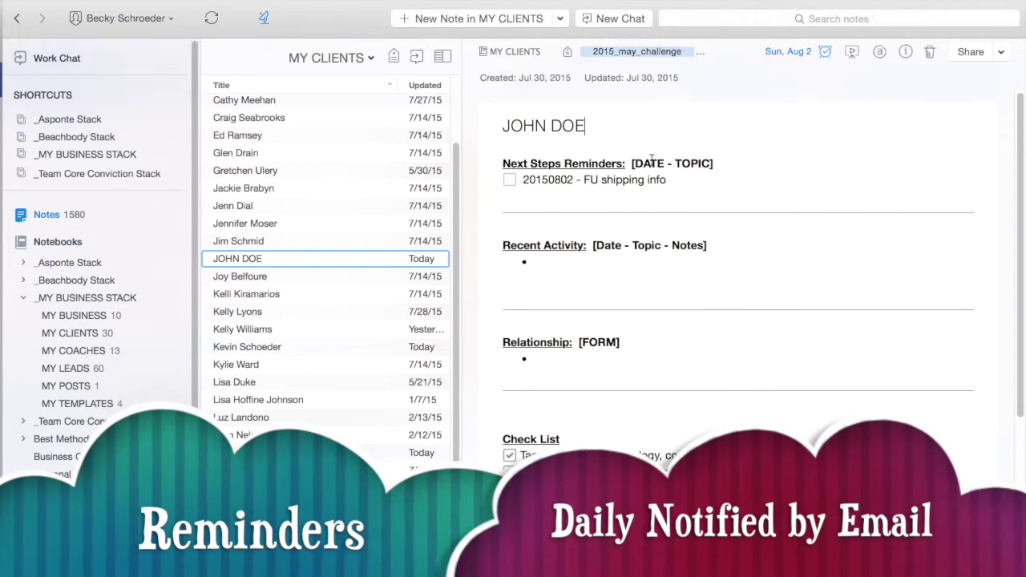
- Expand the MY CLIENTS notebook's Reminders list and look through the client reminders and their due dates
{"action": "scroll", "coordinate": [457, 80], "scroll_direction": "up", "scroll_amount": 3}
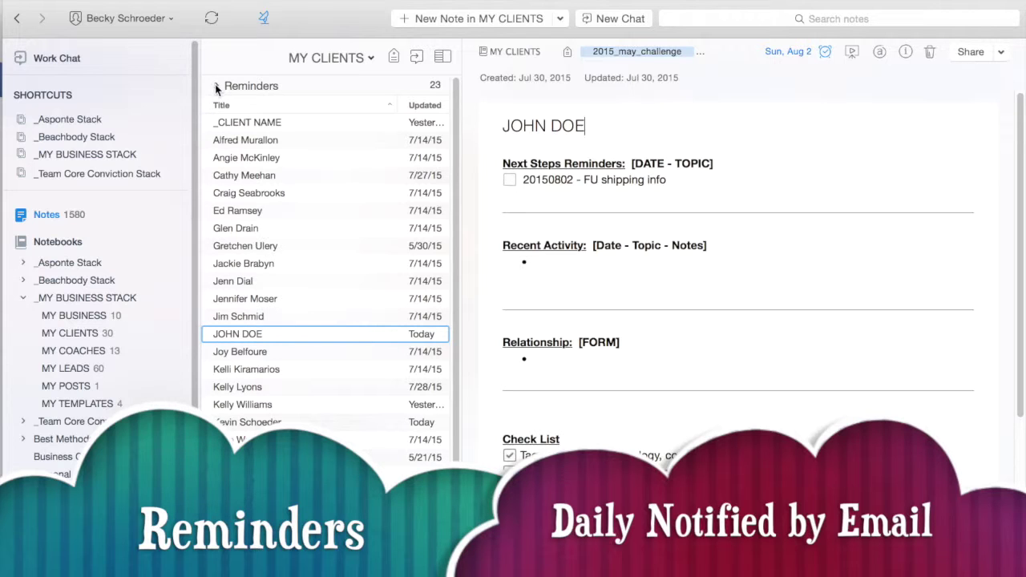
{"action": "left_click", "coordinate": [216, 88]}
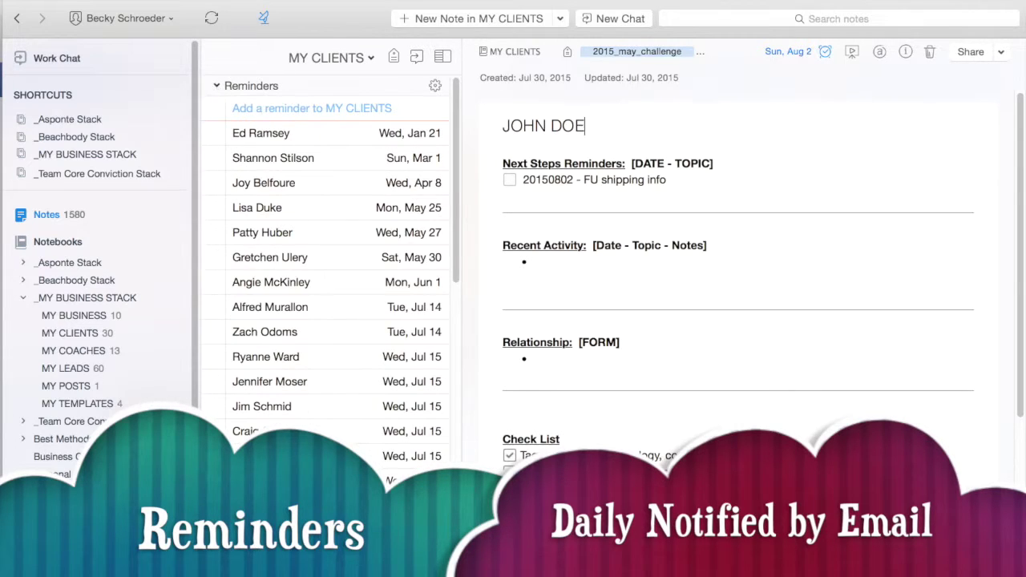
{"action": "scroll", "coordinate": [324, 241], "scroll_direction": "down", "scroll_amount": 5}
{"action": "scroll", "coordinate": [324, 273], "scroll_direction": "up", "scroll_amount": 3}
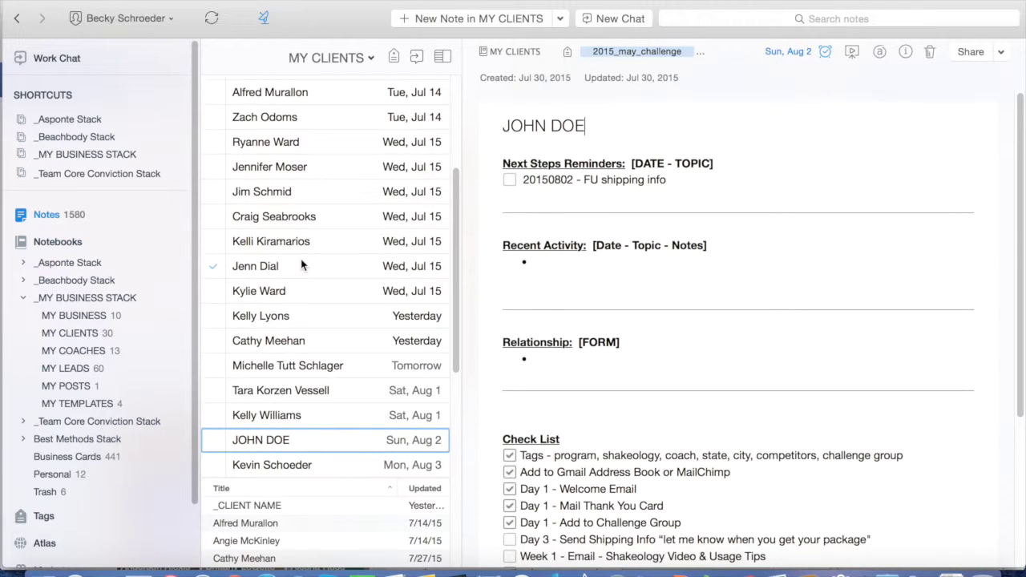
{"action": "scroll", "coordinate": [456, 80], "scroll_direction": "up", "scroll_amount": 8}
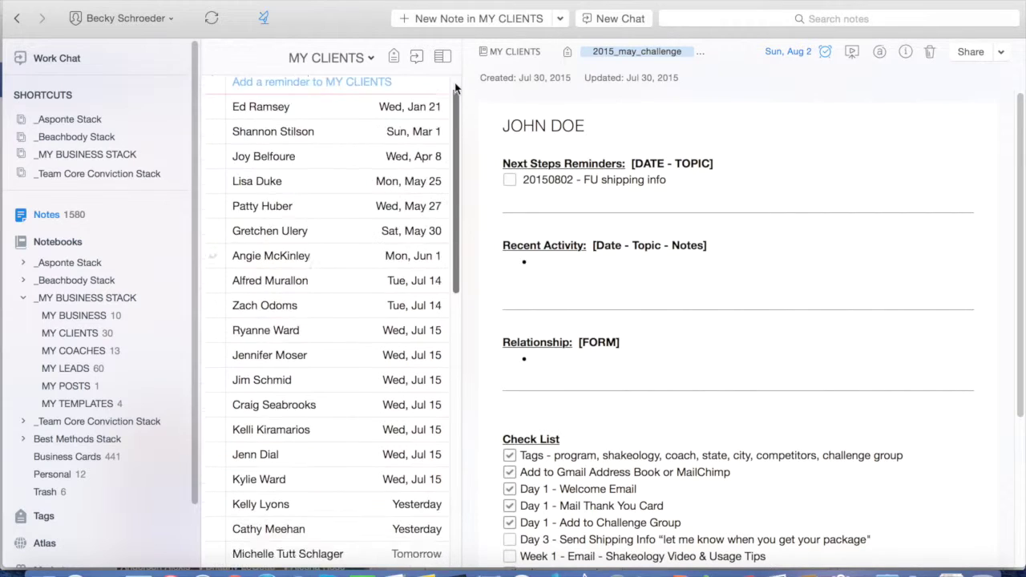
{"action": "left_click", "coordinate": [215, 85]}
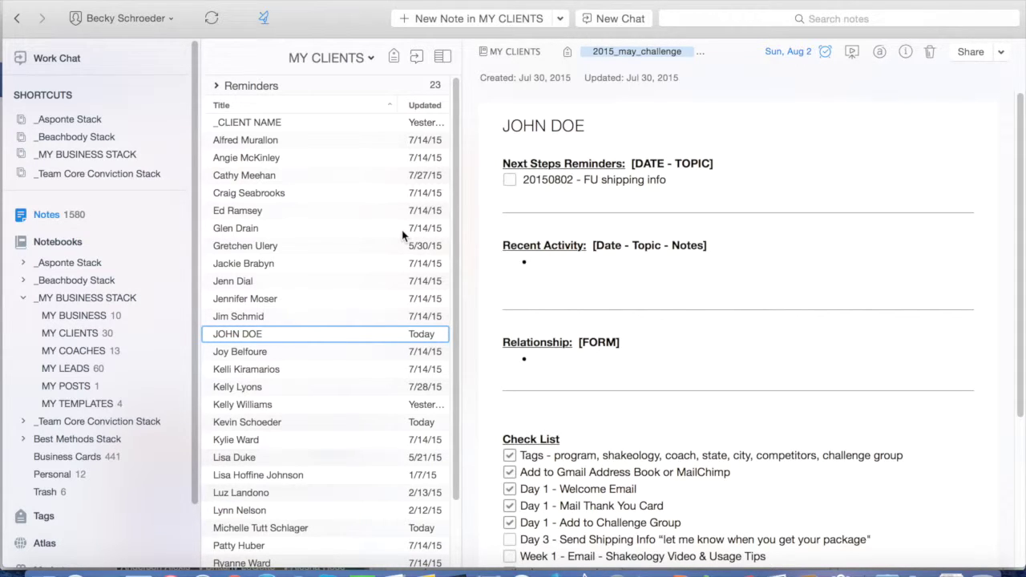
{"action": "scroll", "coordinate": [378, 222], "scroll_direction": "up", "scroll_amount": 2}
{"action": "left_click", "coordinate": [217, 87]}
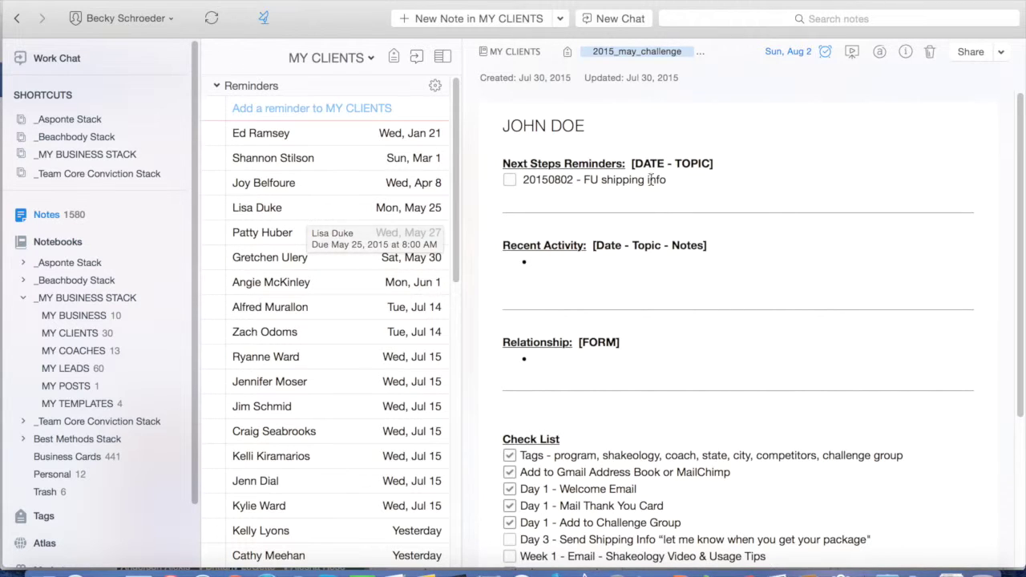
- Review the client note from Next Steps Reminders through Recent Activity and Relationship to the Check List, and select its entire body text
{"action": "left_click", "coordinate": [755, 194]}
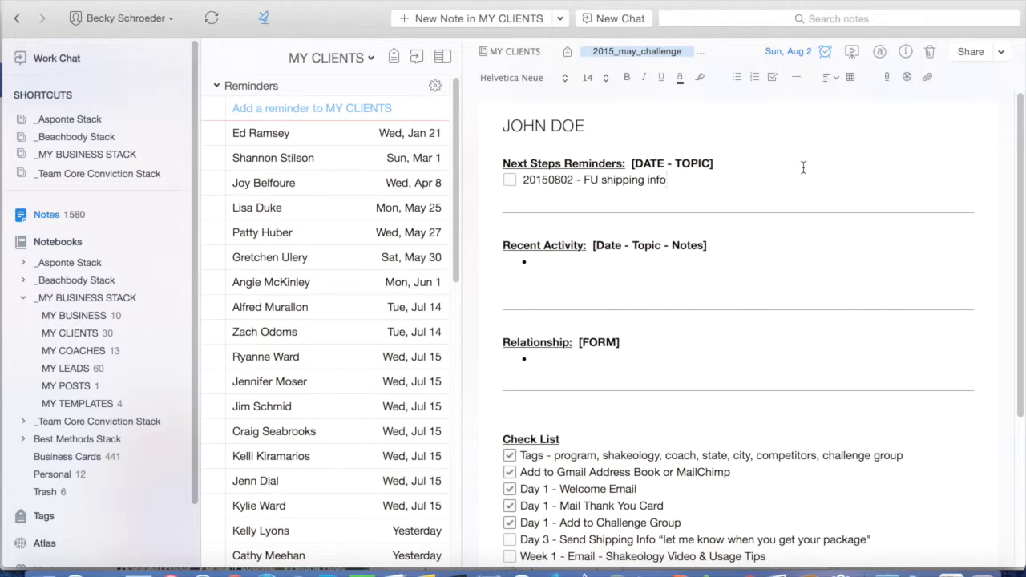
{"action": "left_click", "coordinate": [679, 285]}
{"action": "left_click", "coordinate": [621, 266]}
{"action": "scroll", "coordinate": [727, 386], "scroll_direction": "down", "scroll_amount": 3}
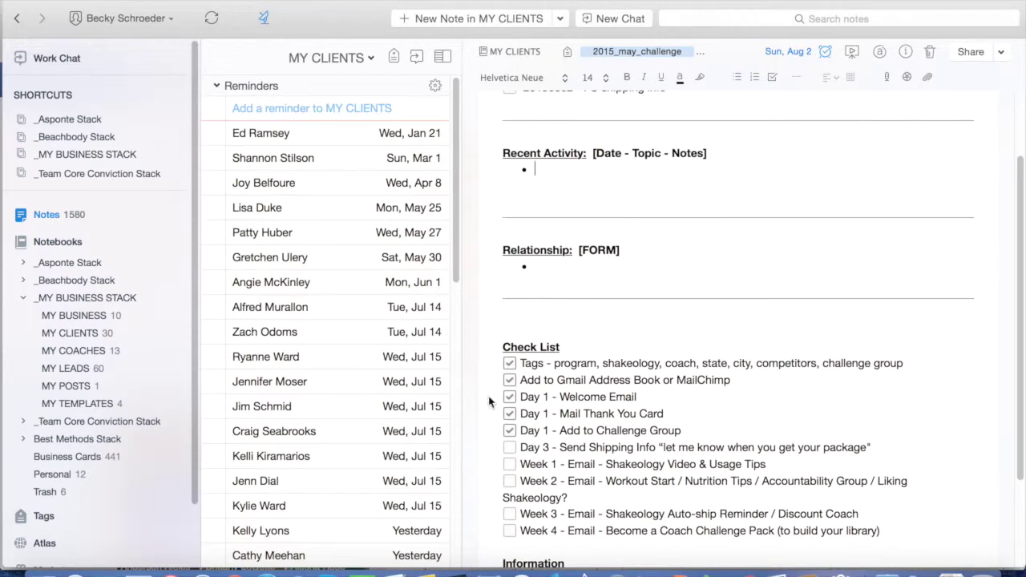
{"action": "scroll", "coordinate": [665, 230], "scroll_direction": "up", "scroll_amount": 3}
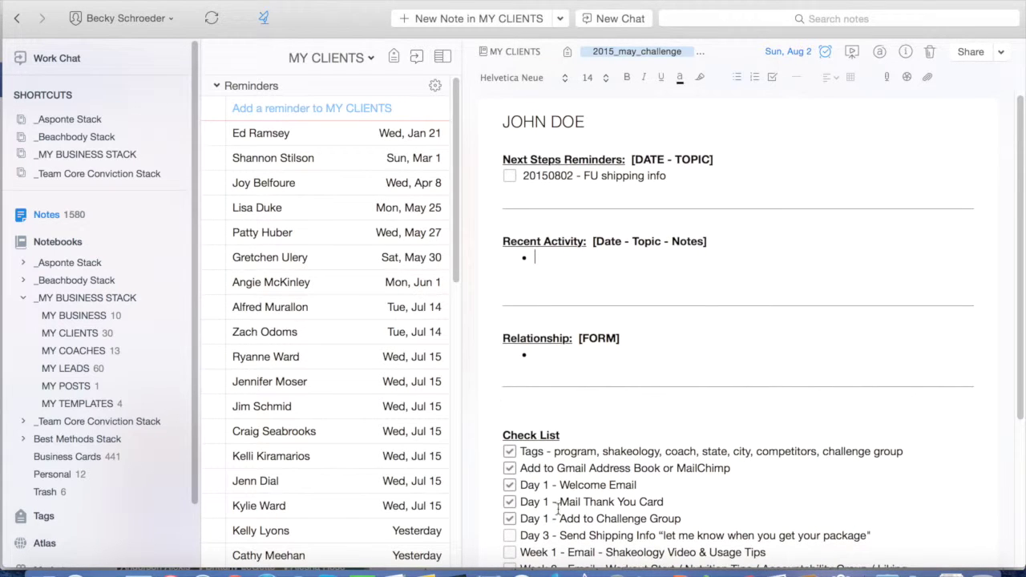
{"action": "scroll", "coordinate": [718, 350], "scroll_direction": "down", "scroll_amount": 2}
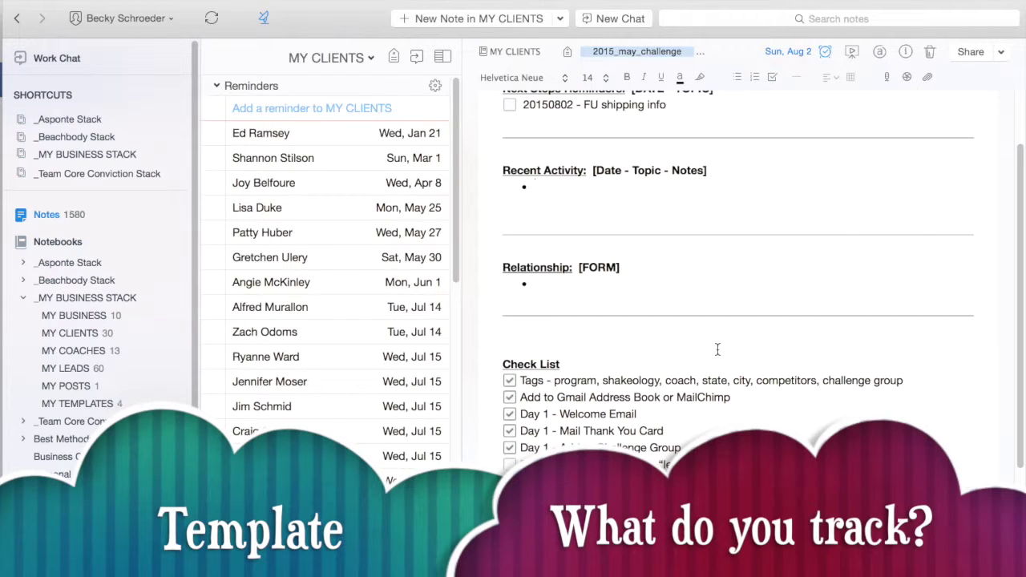
{"action": "scroll", "coordinate": [717, 349], "scroll_direction": "up", "scroll_amount": 2}
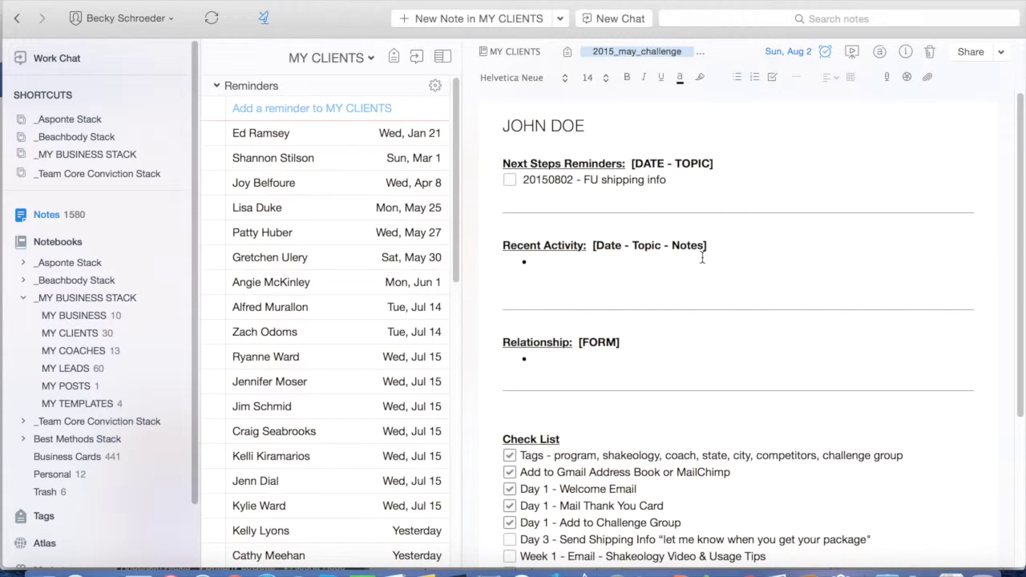
{"action": "left_click", "coordinate": [602, 284]}
{"action": "key", "text": "super+a"}
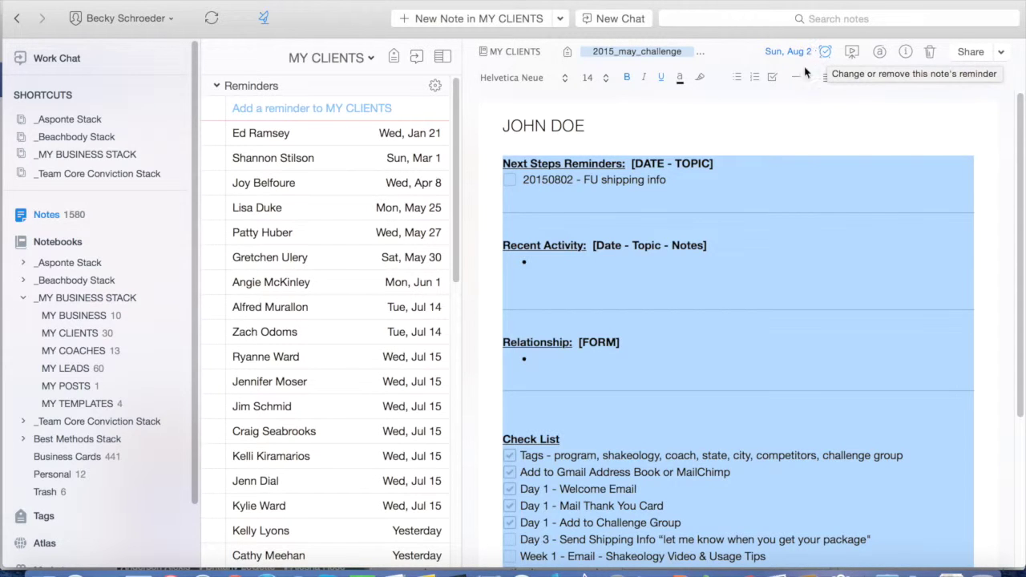
- Collapse the _MY BUSINESS STACK notebook stack and clear the text selection in the client note
{"action": "left_click", "coordinate": [23, 299]}
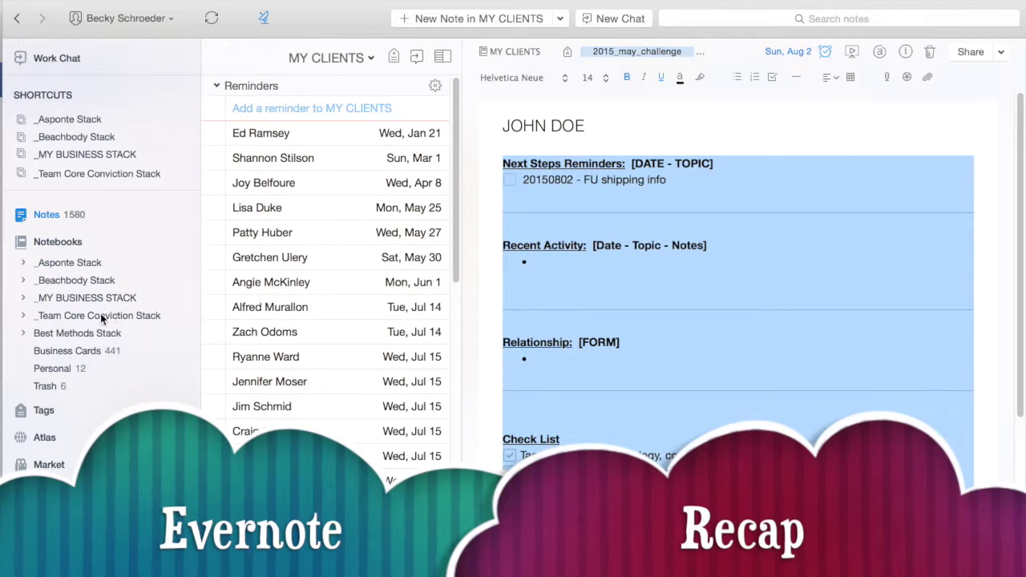
{"action": "left_click", "coordinate": [627, 297]}
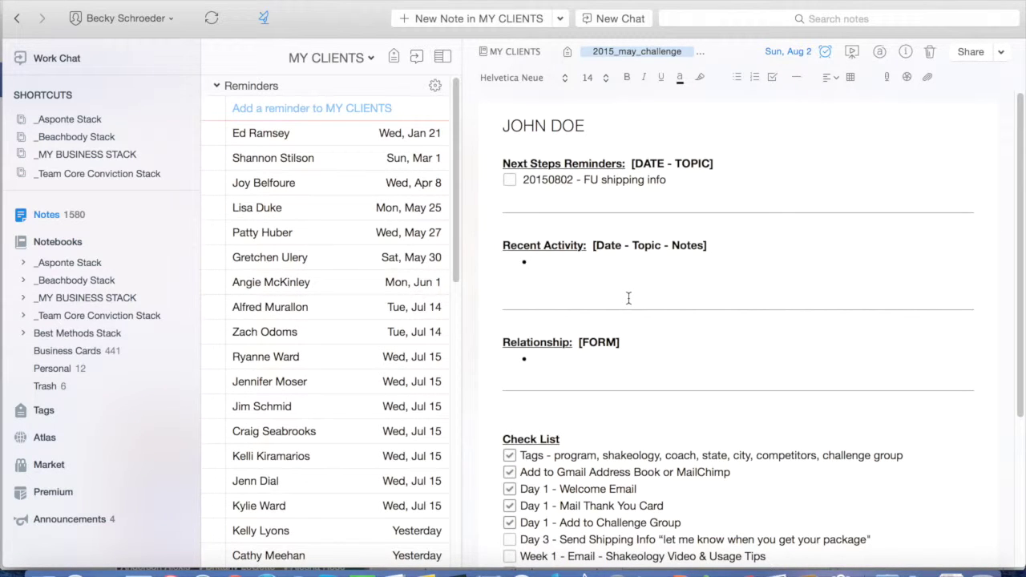
{"action": "left_click", "coordinate": [629, 298]}
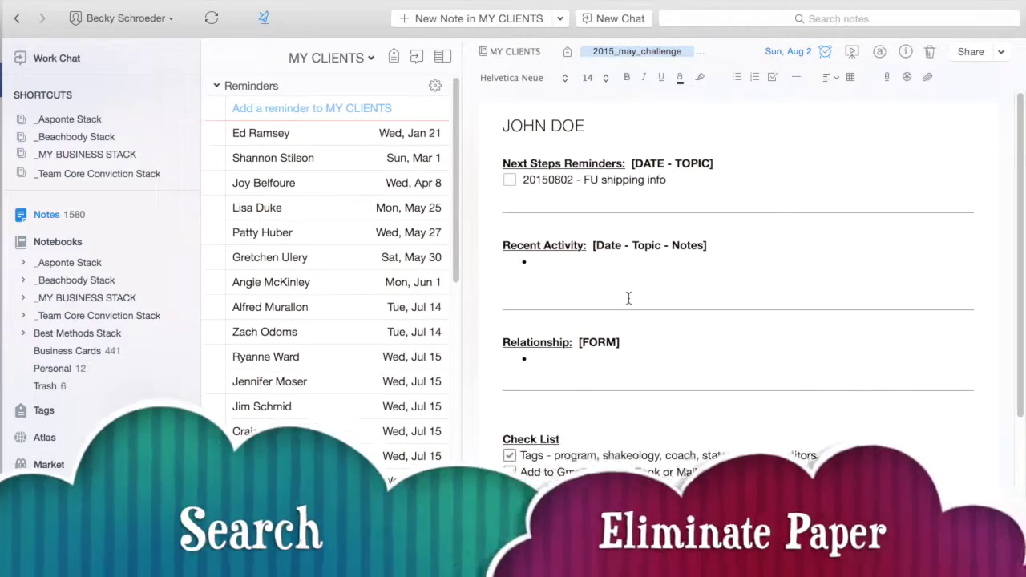